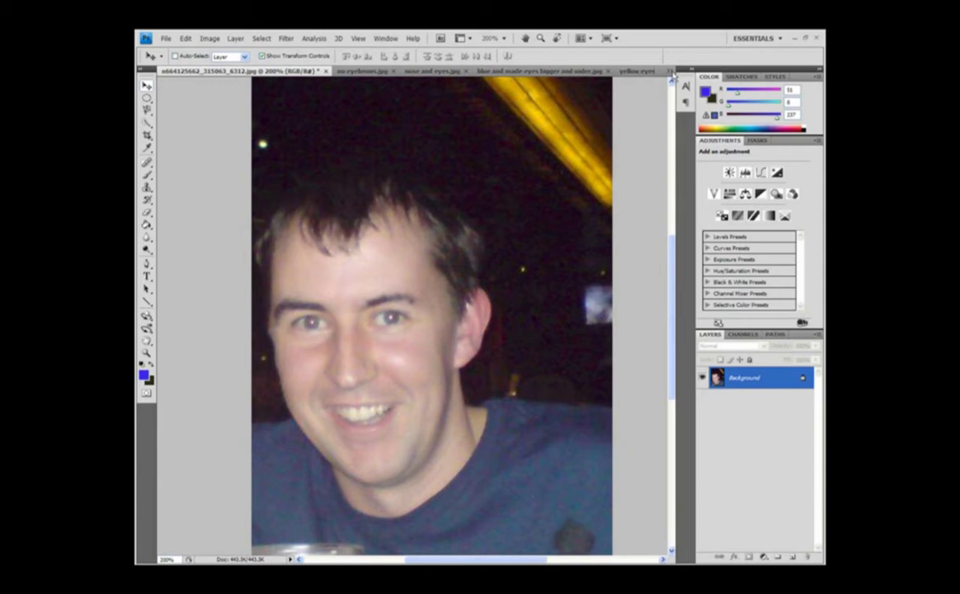
Preview the finished AVATAR image, then return to the original portrait photo.
click(673, 73)
click(691, 266)
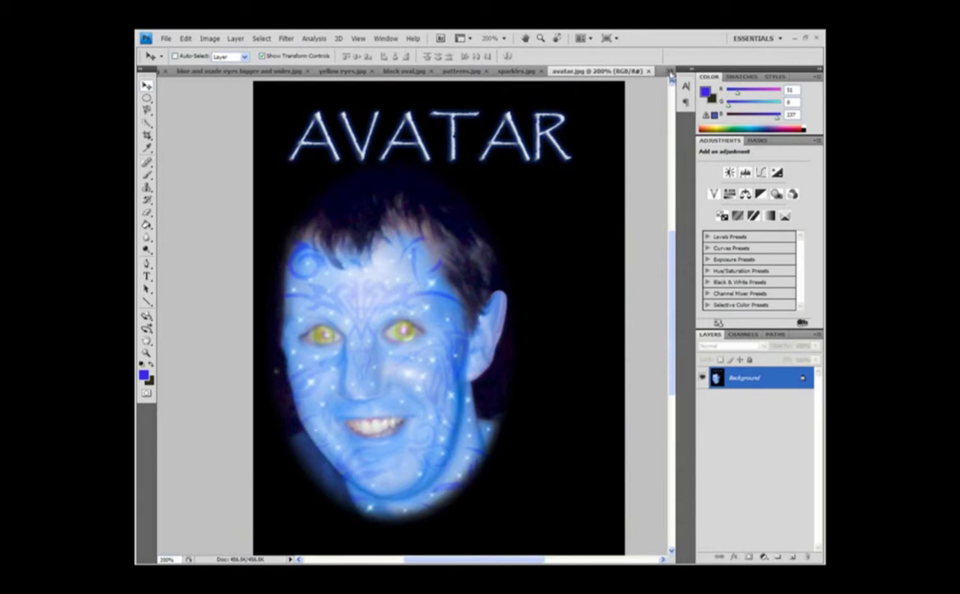
click(669, 71)
click(689, 66)
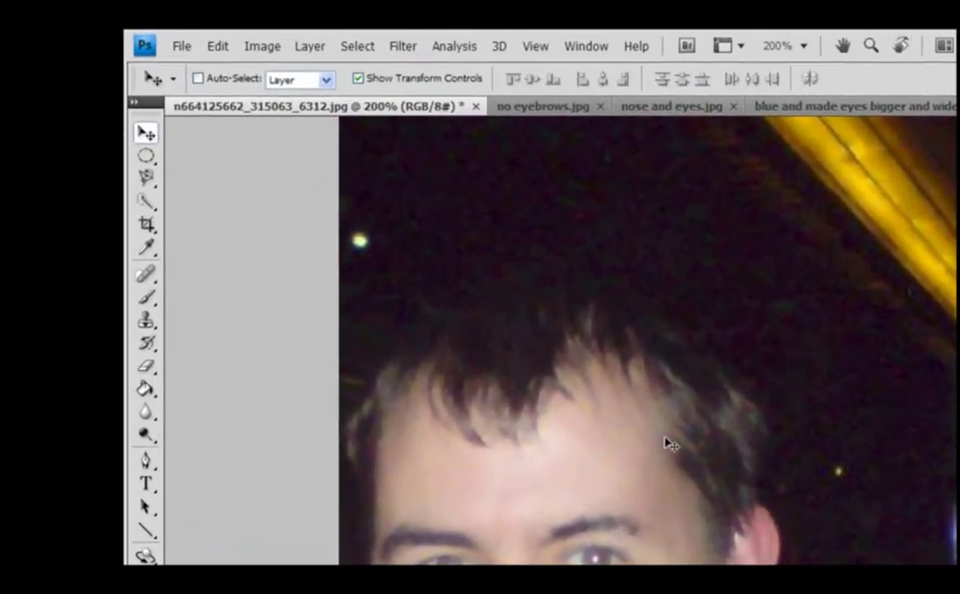
Try a healing dab above the eyebrow, switching between the Clone Stamp and healing tools.
click(147, 321)
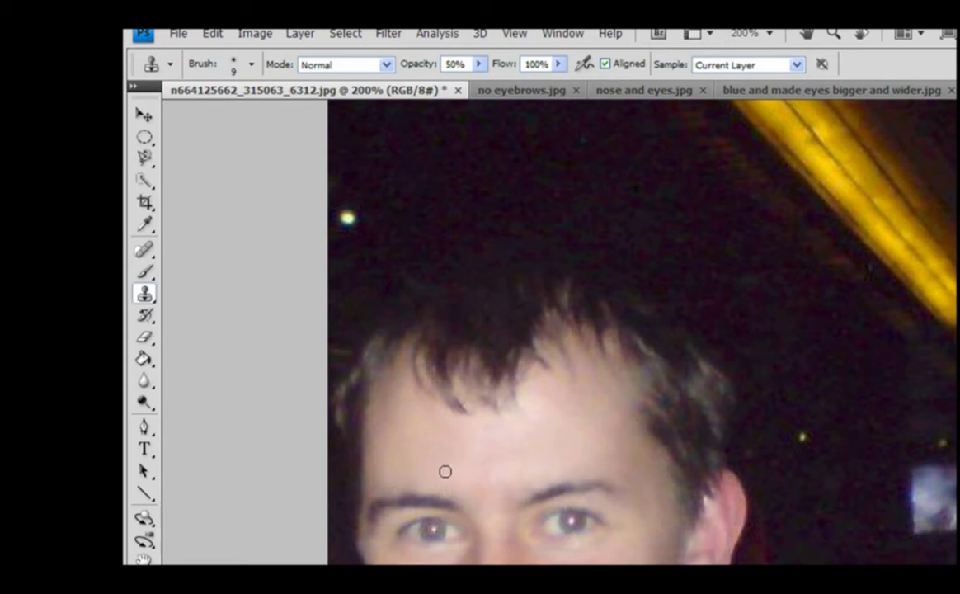
click(146, 253)
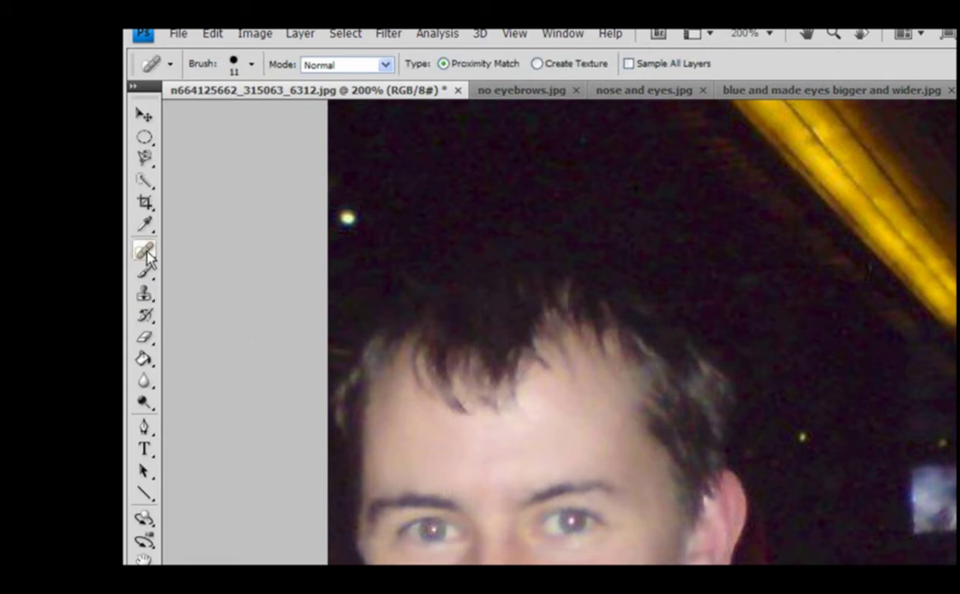
click(585, 475)
click(144, 293)
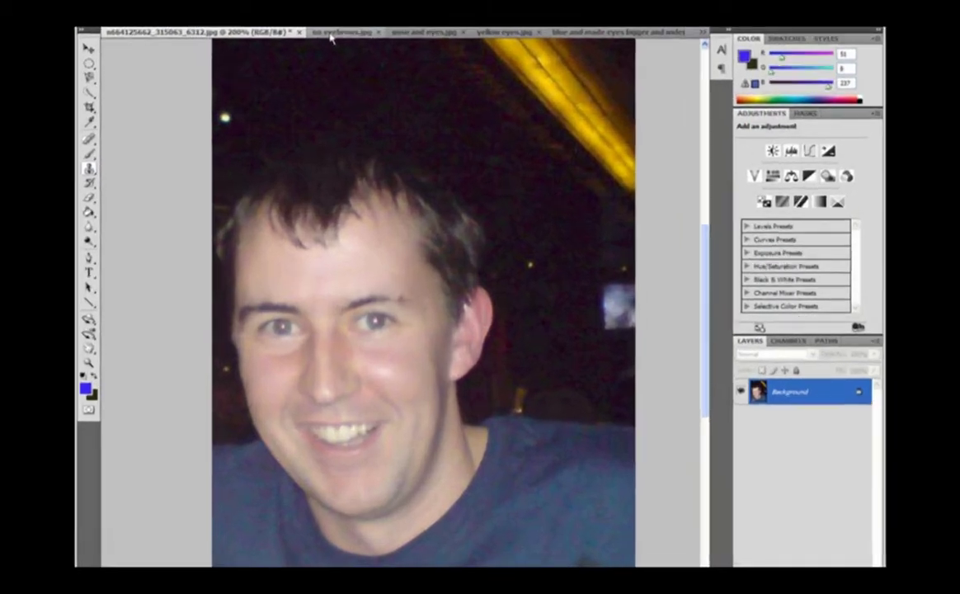
Bring up no eyebrows.jpg and open it in Filter > Liquify.
click(356, 72)
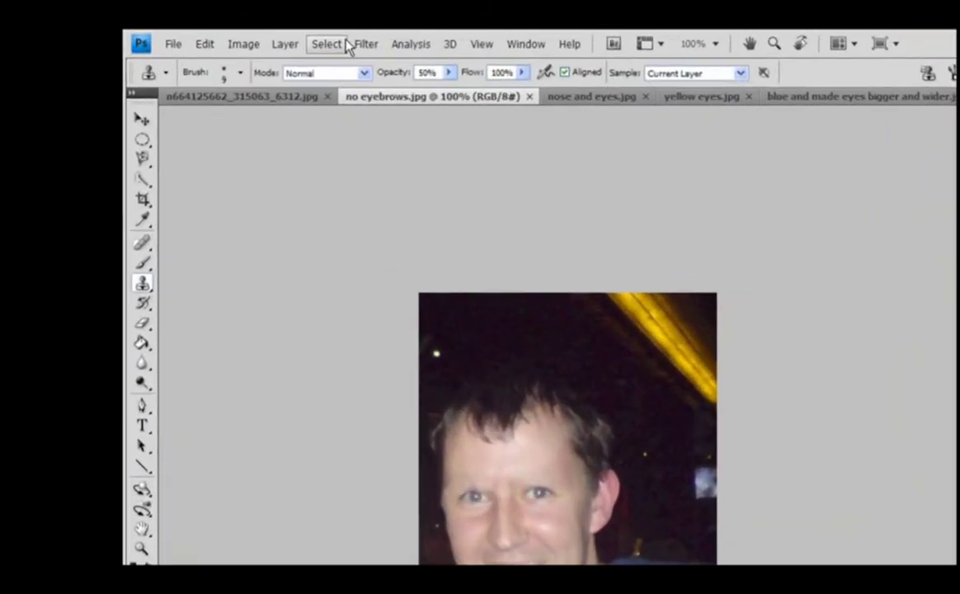
click(373, 49)
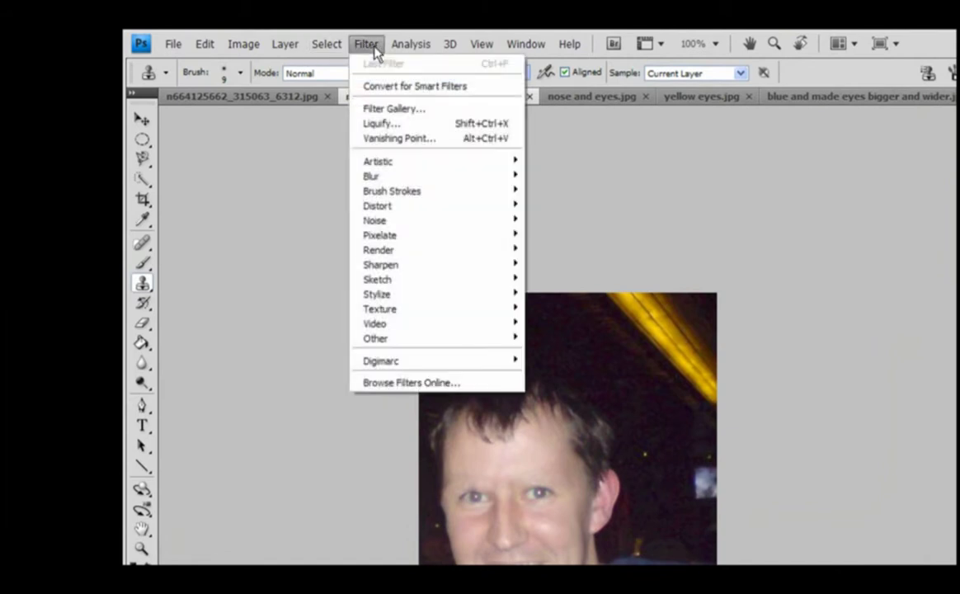
click(398, 123)
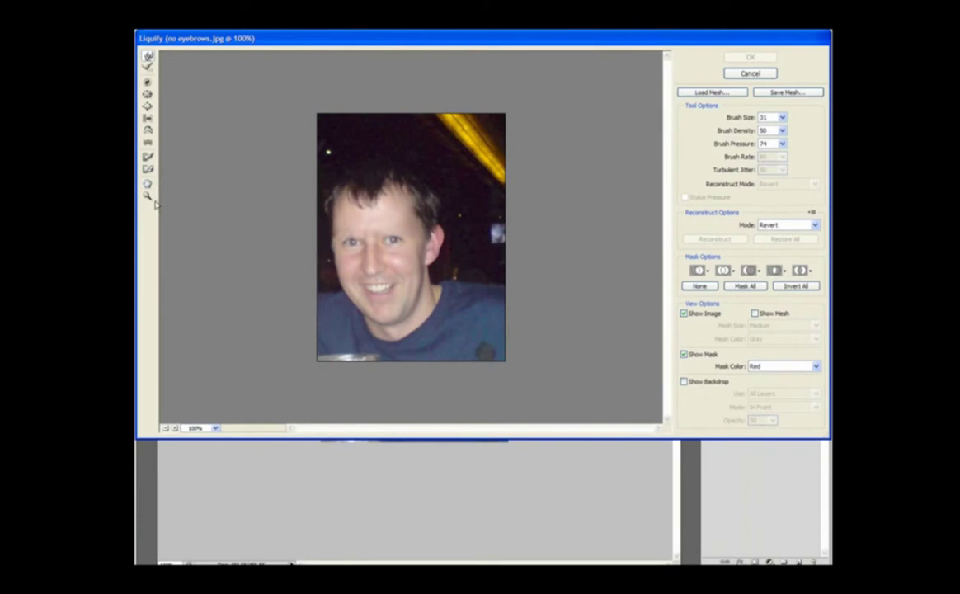
click(149, 197)
Zoom the Liquify preview to 200% and bloat the right and left eyes.
click(385, 262)
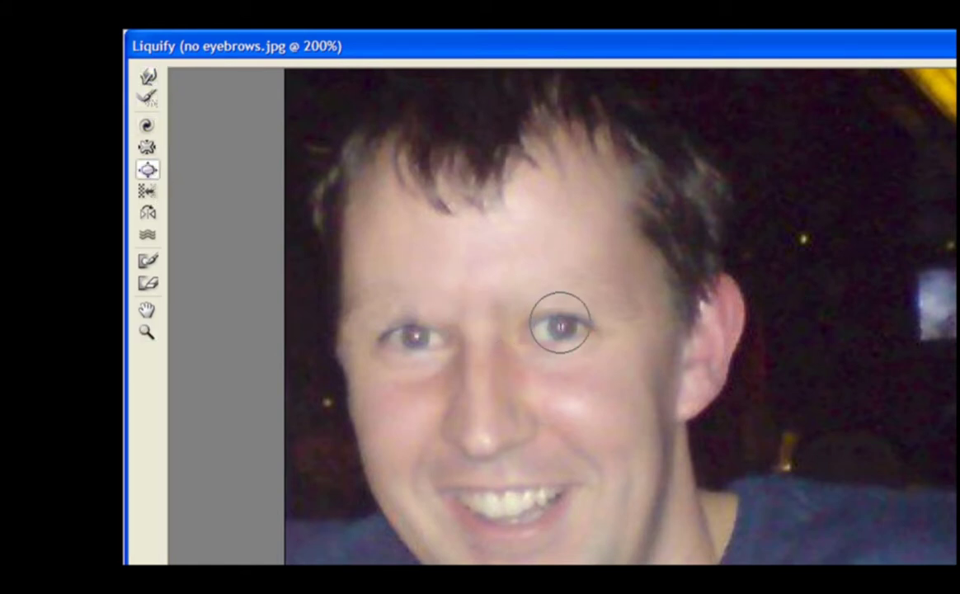
drag(560, 324, 558, 327)
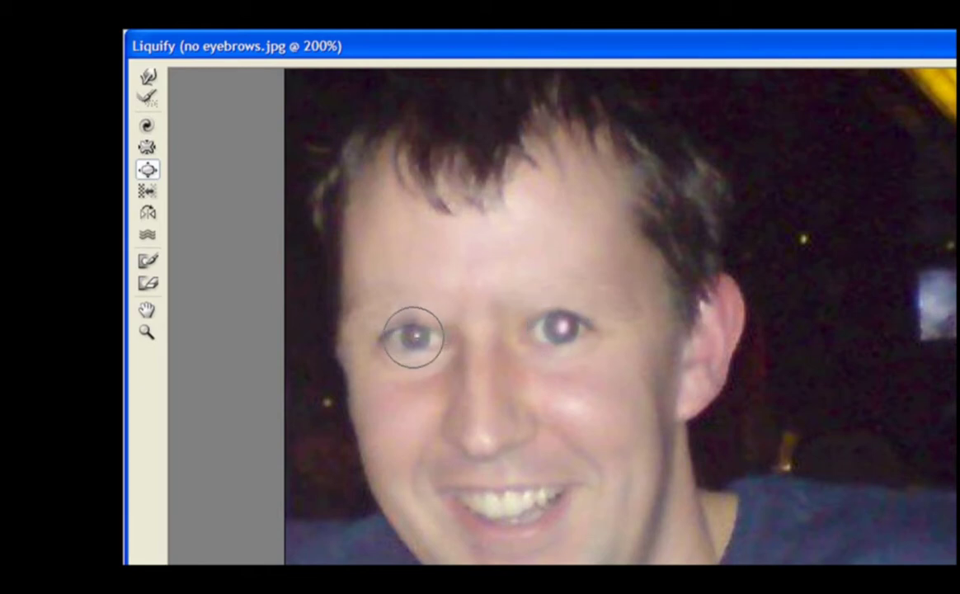
drag(413, 336, 413, 337)
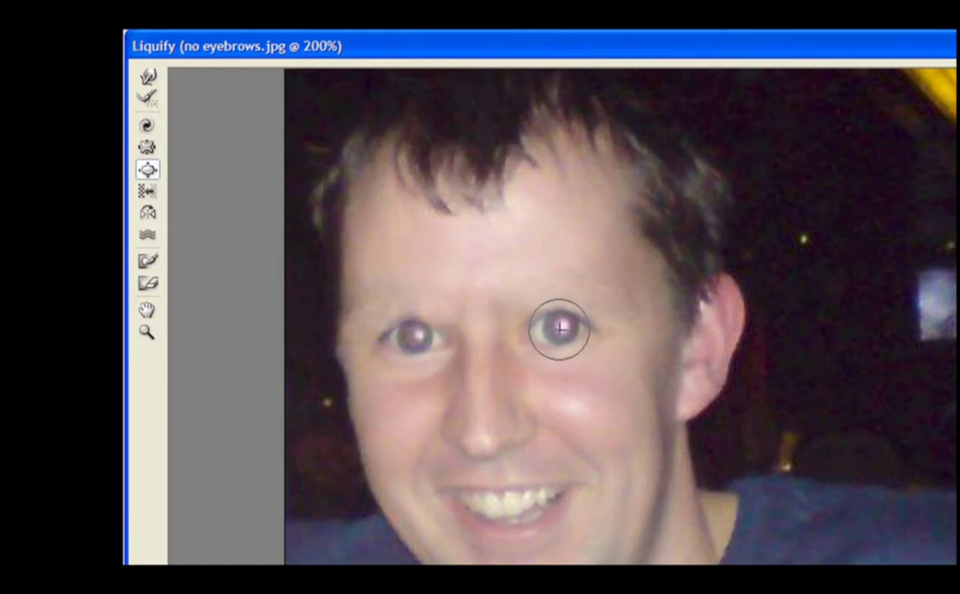
click(148, 78)
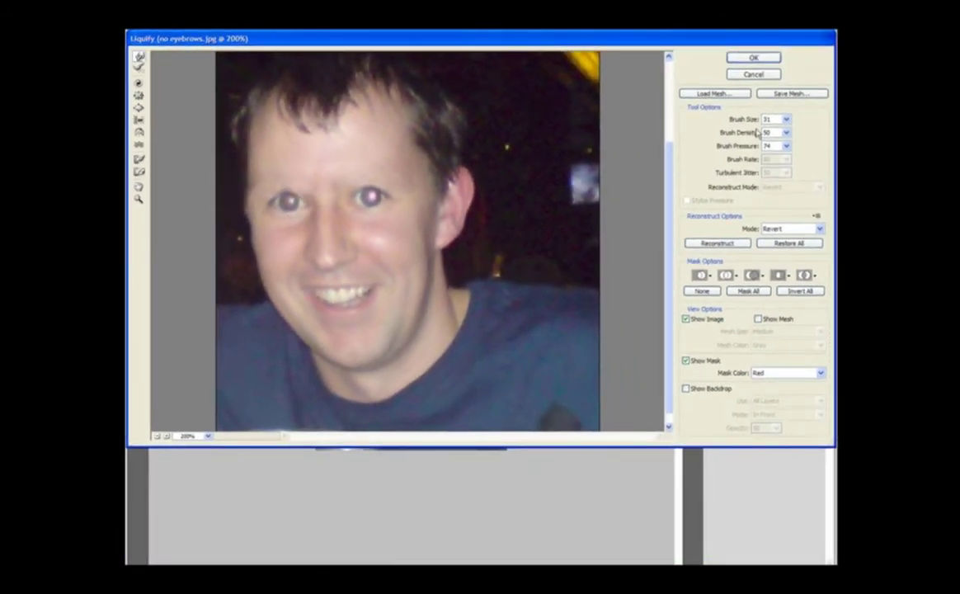
Set the Forward Warp brush size and Brush Pressure 62, then apply the Liquify changes.
click(786, 119)
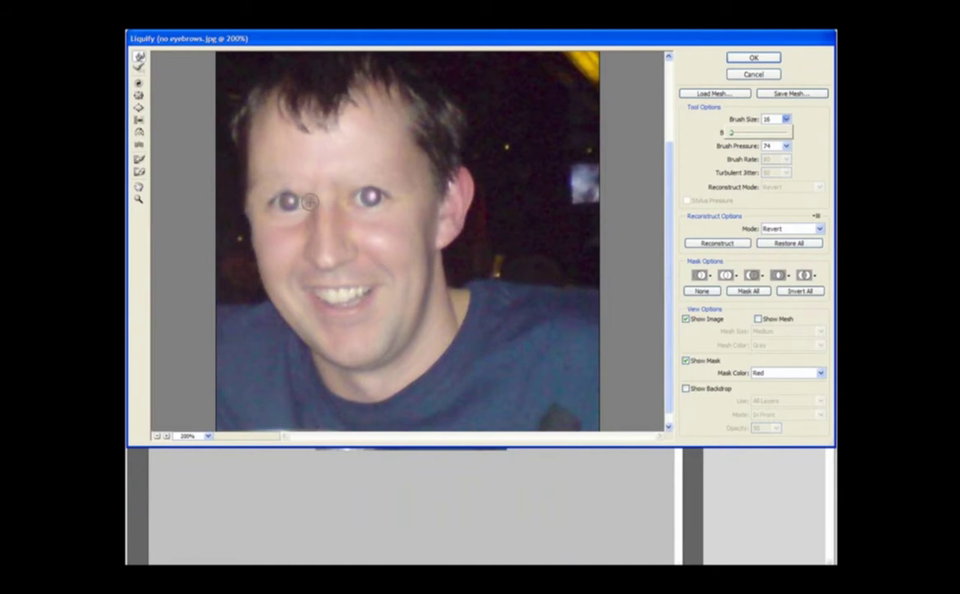
click(304, 202)
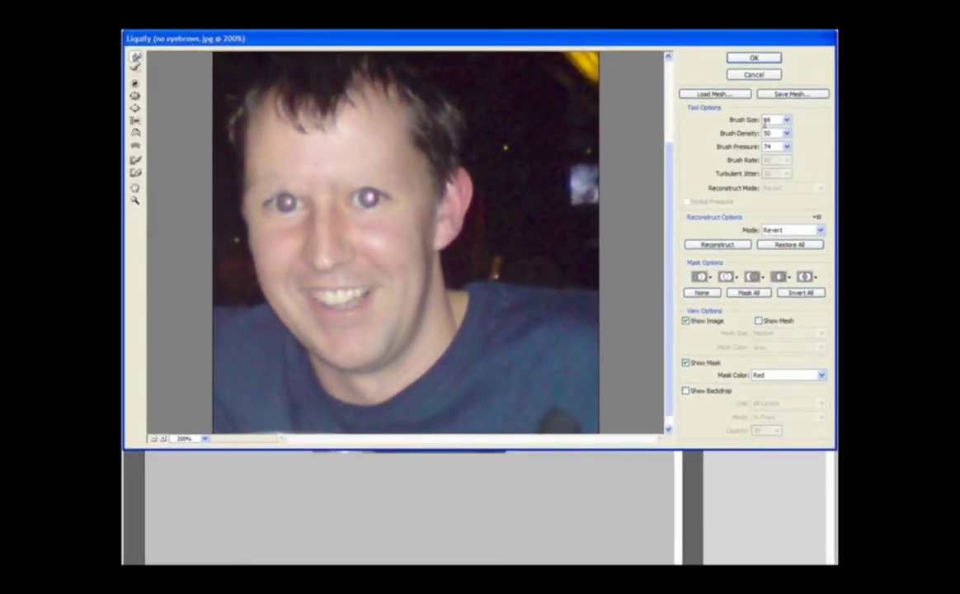
click(786, 120)
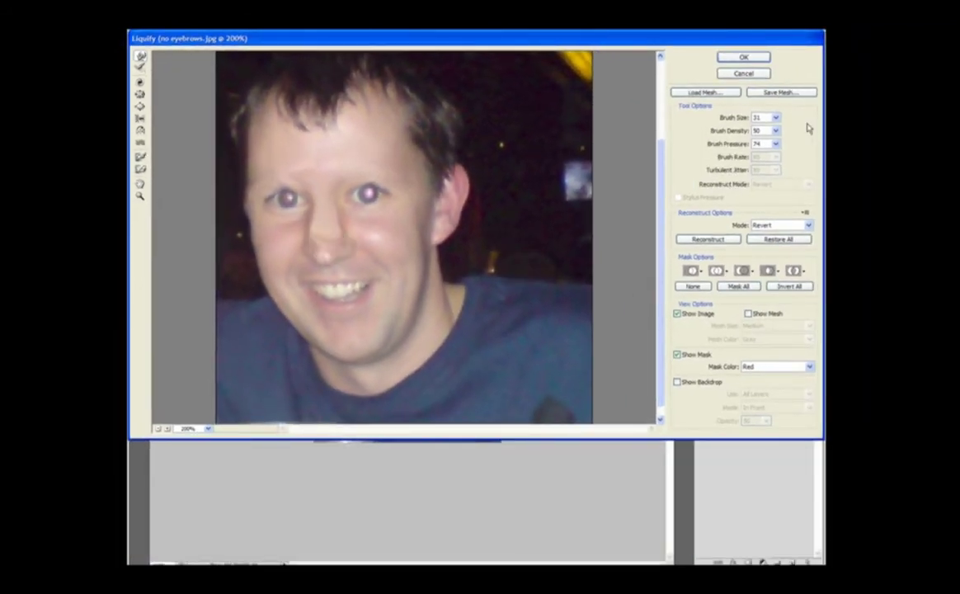
click(775, 145)
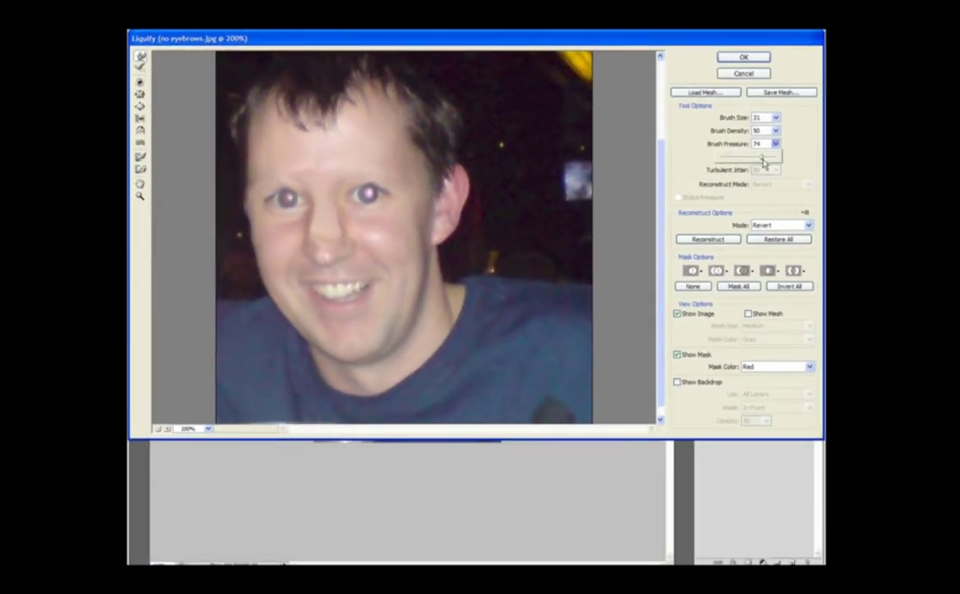
click(320, 215)
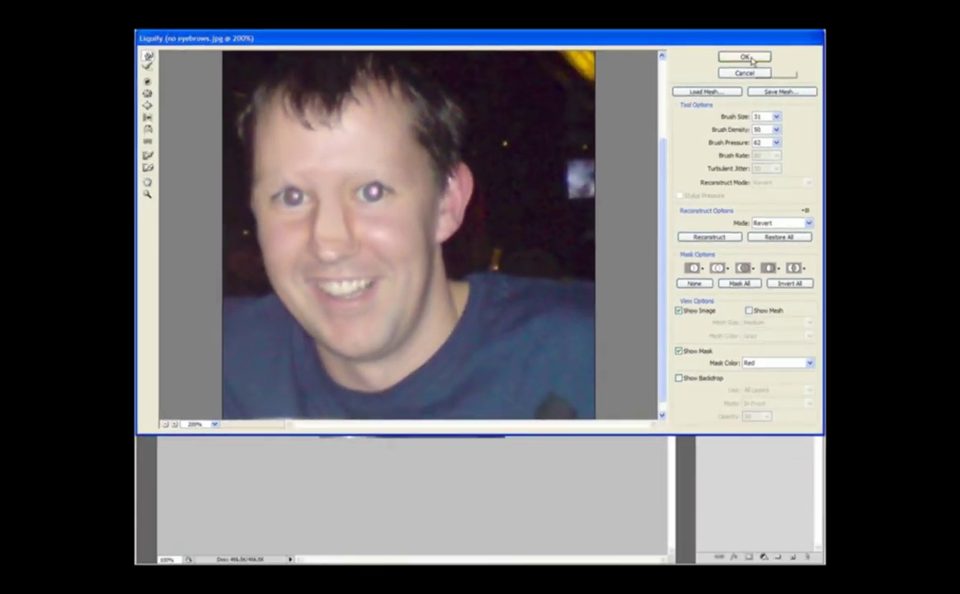
click(749, 59)
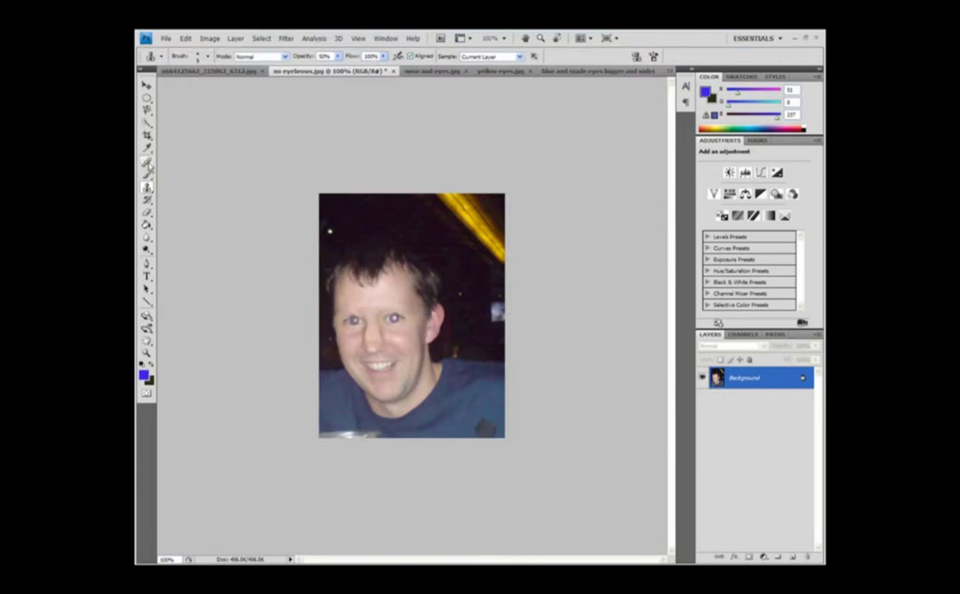
Zoom to 200% around the eyes and spot-heal the marks above the eyebrows.
click(147, 164)
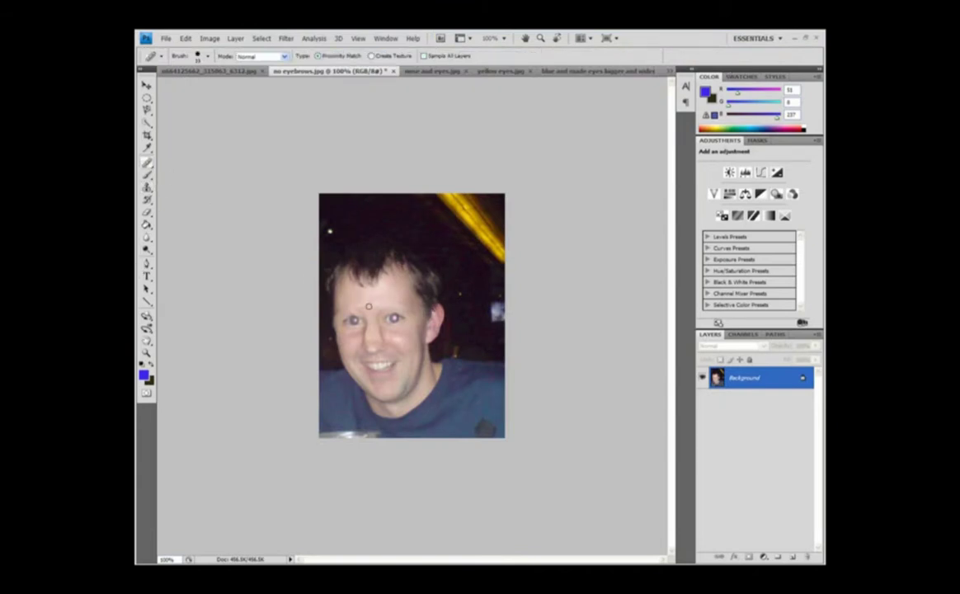
click(147, 351)
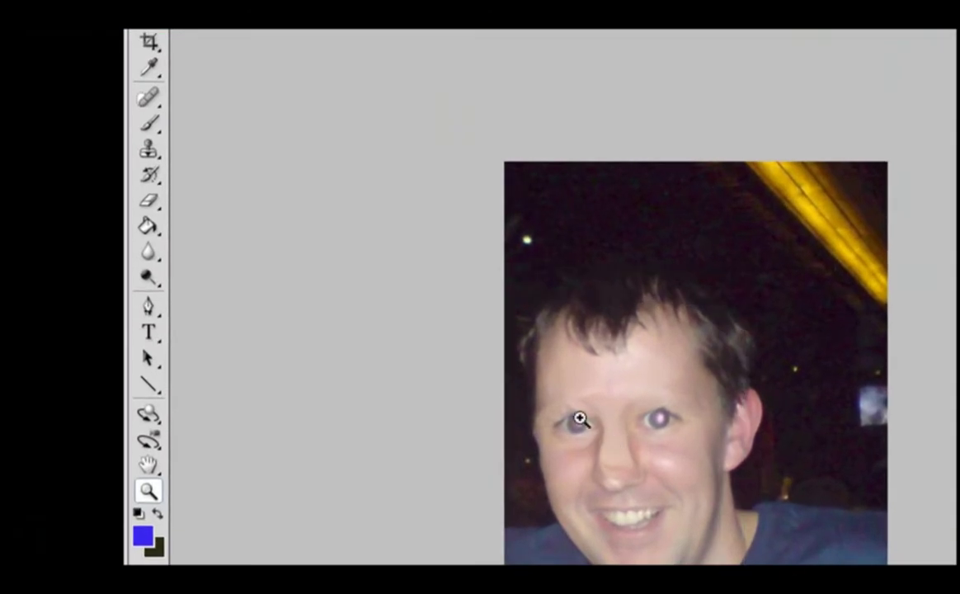
click(580, 419)
key(j)
drag(579, 382, 607, 380)
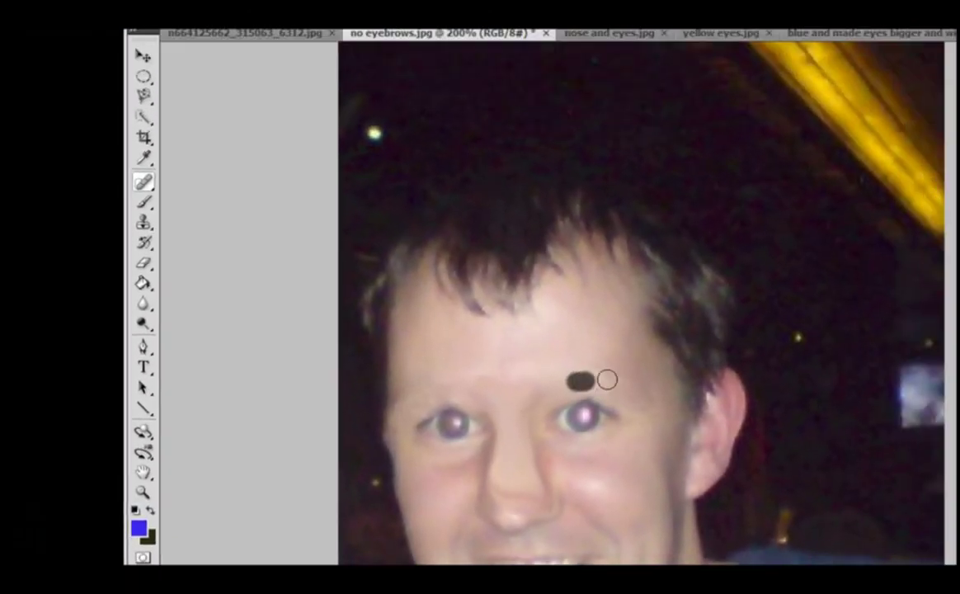
drag(655, 350, 679, 353)
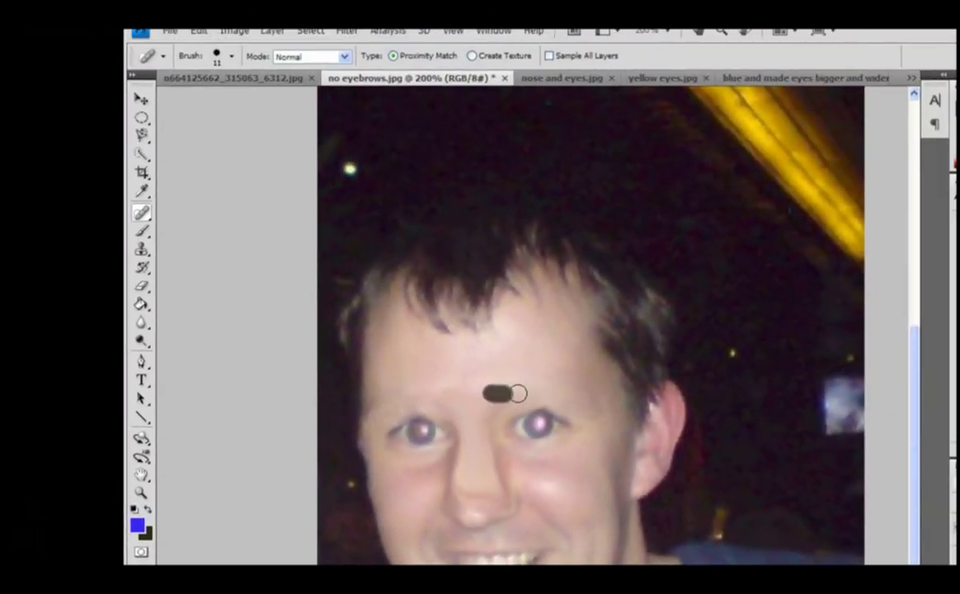
drag(518, 394, 521, 394)
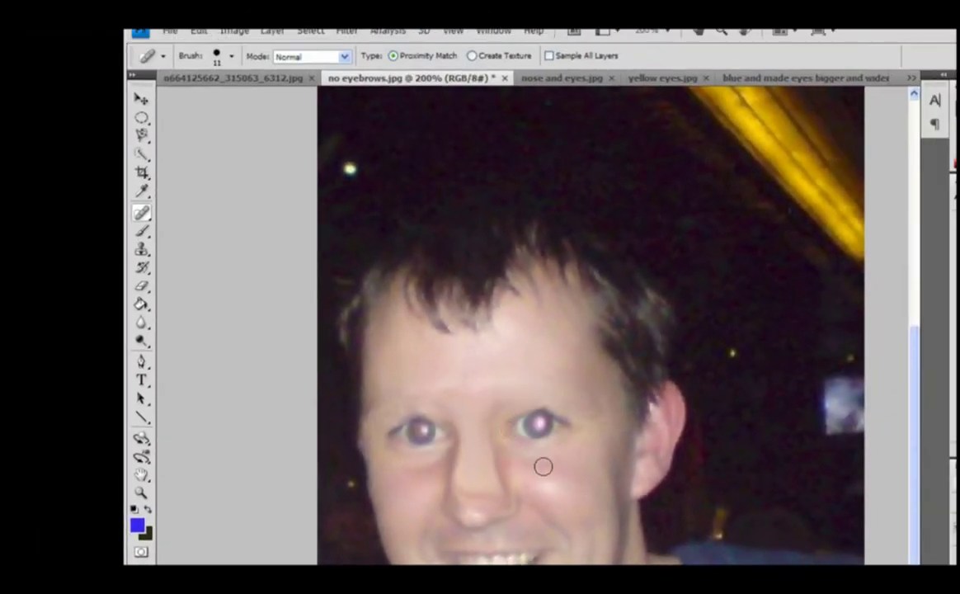
Switch to nose and eyes.jpg and zoom it to 200%.
click(561, 80)
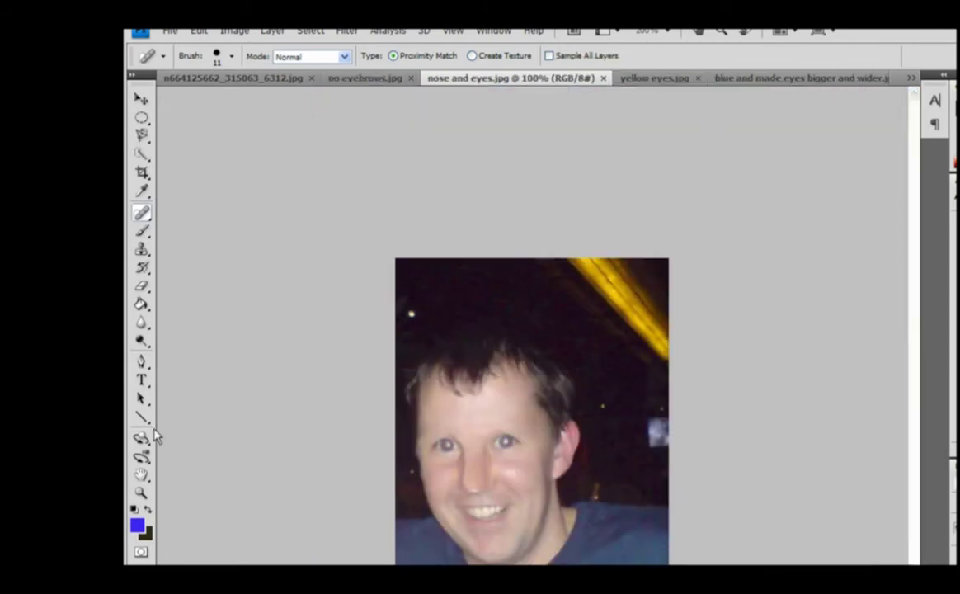
click(141, 486)
click(511, 474)
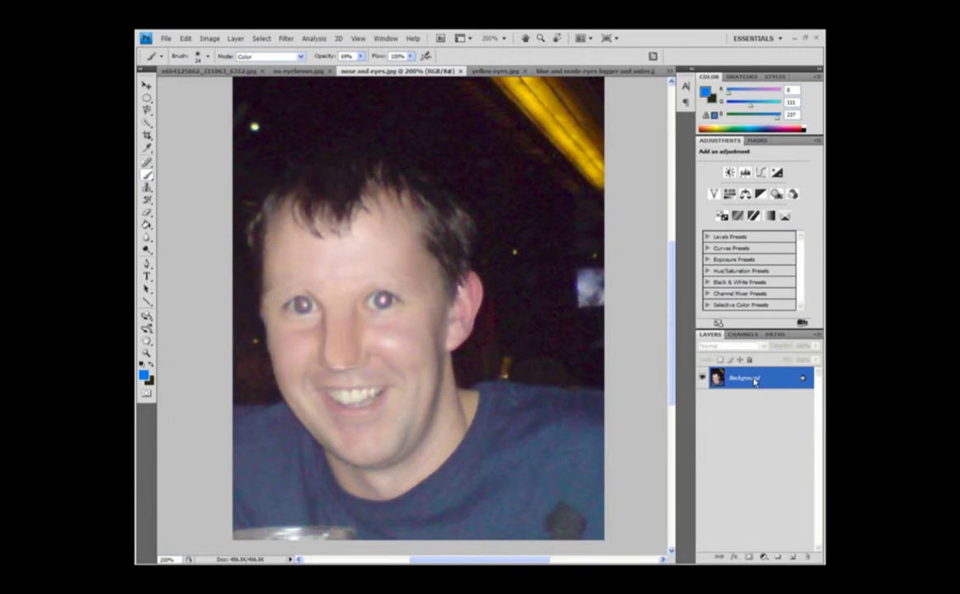
Duplicate the Background layer into a Background copy layer.
right_click(740, 381)
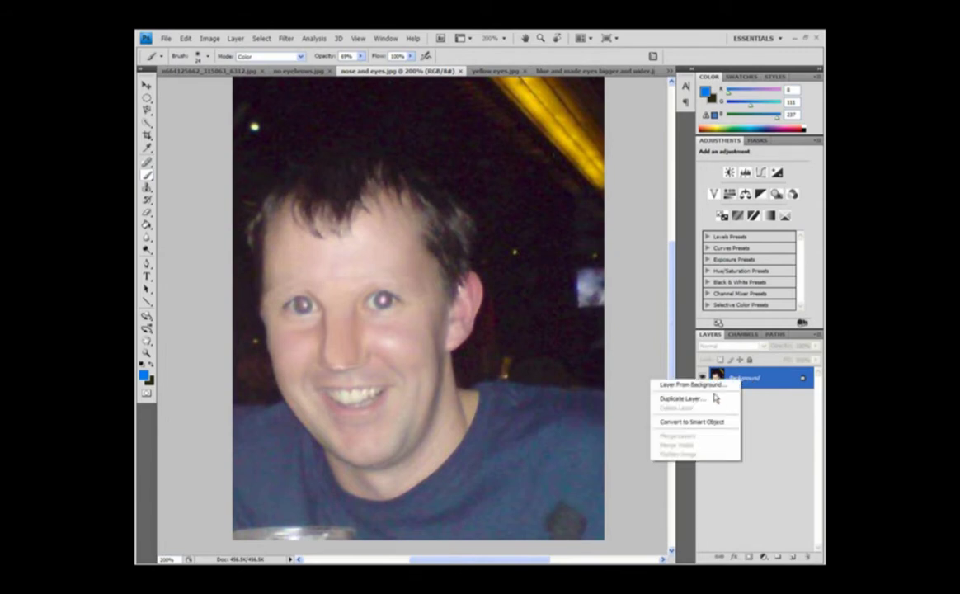
click(713, 396)
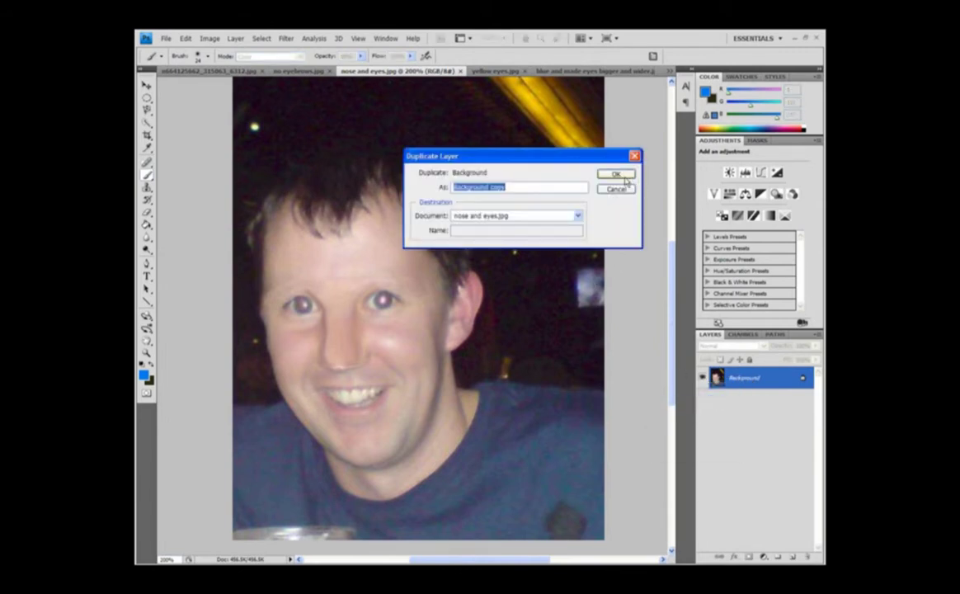
click(624, 179)
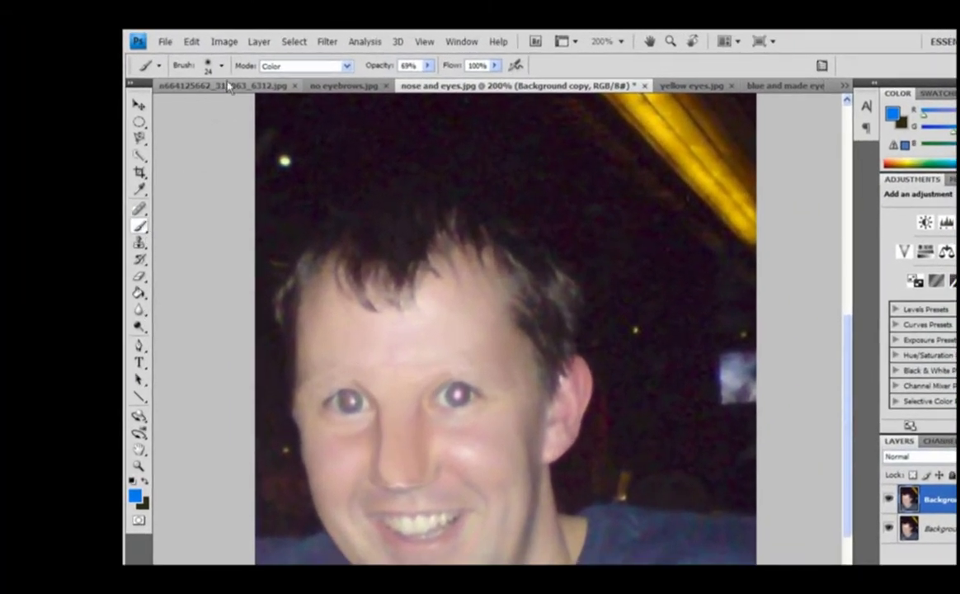
Load the Basic Brushes set and lower the brush opacity to roughly 50%.
click(221, 65)
click(326, 91)
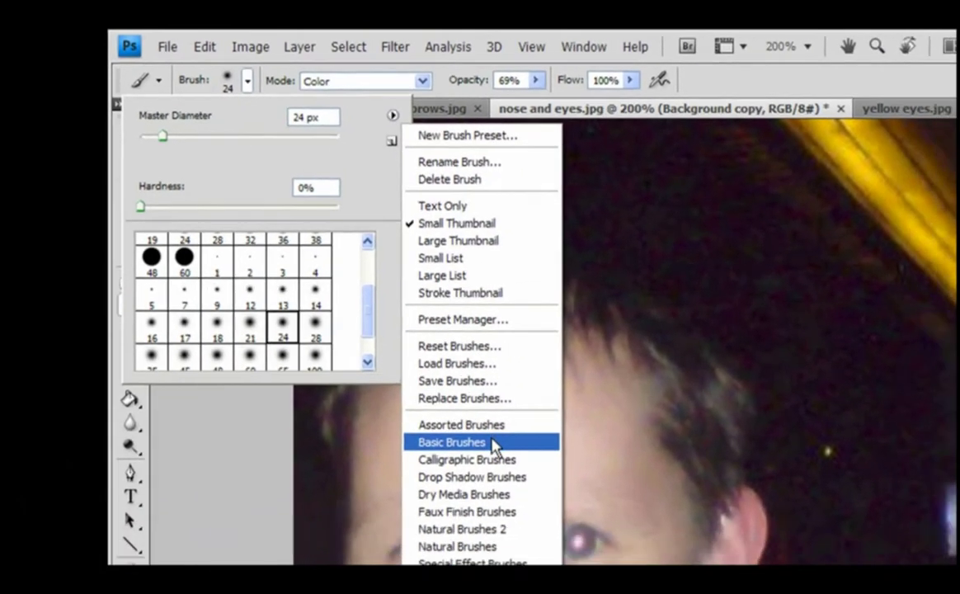
click(495, 445)
click(615, 431)
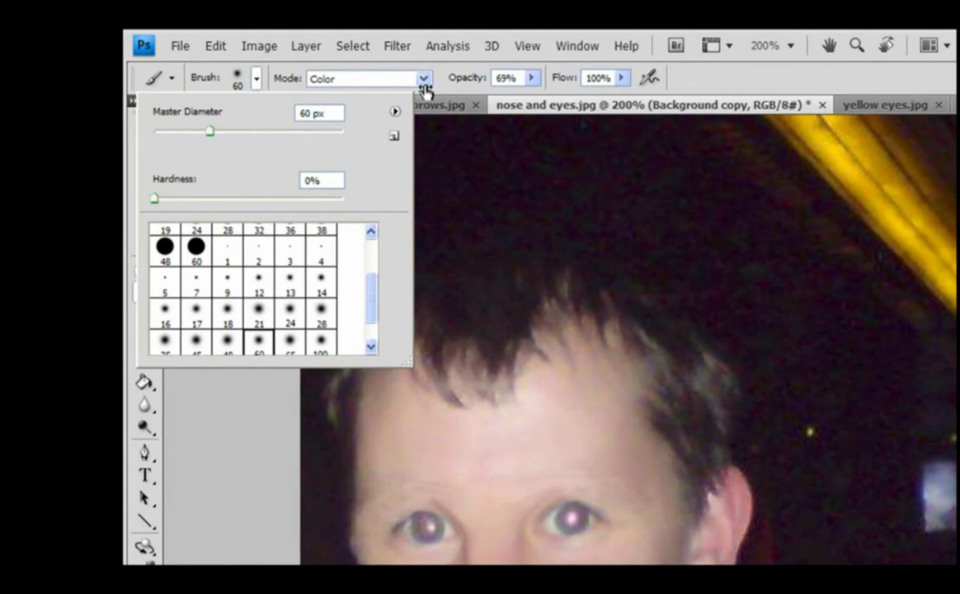
click(531, 77)
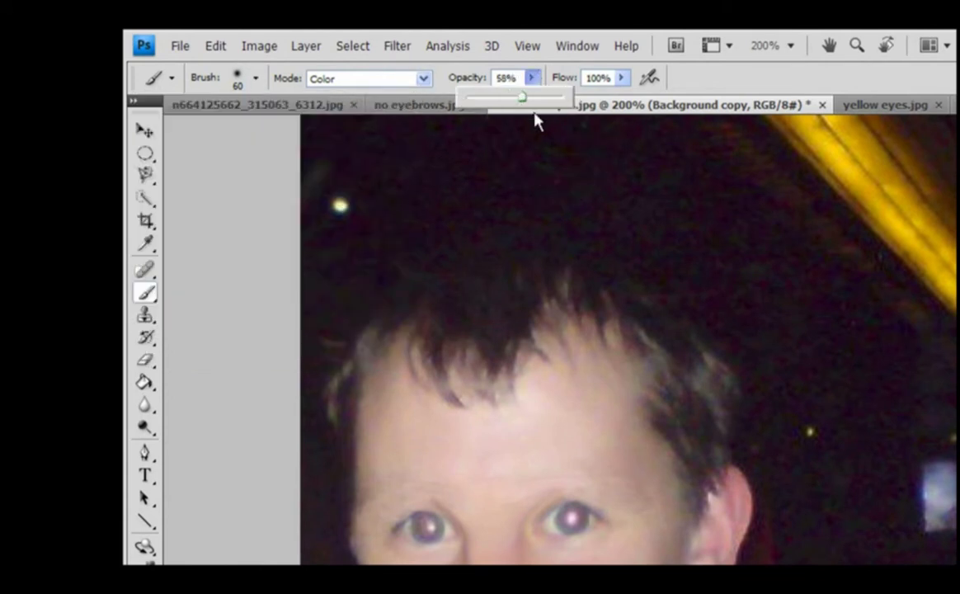
drag(521, 100, 516, 100)
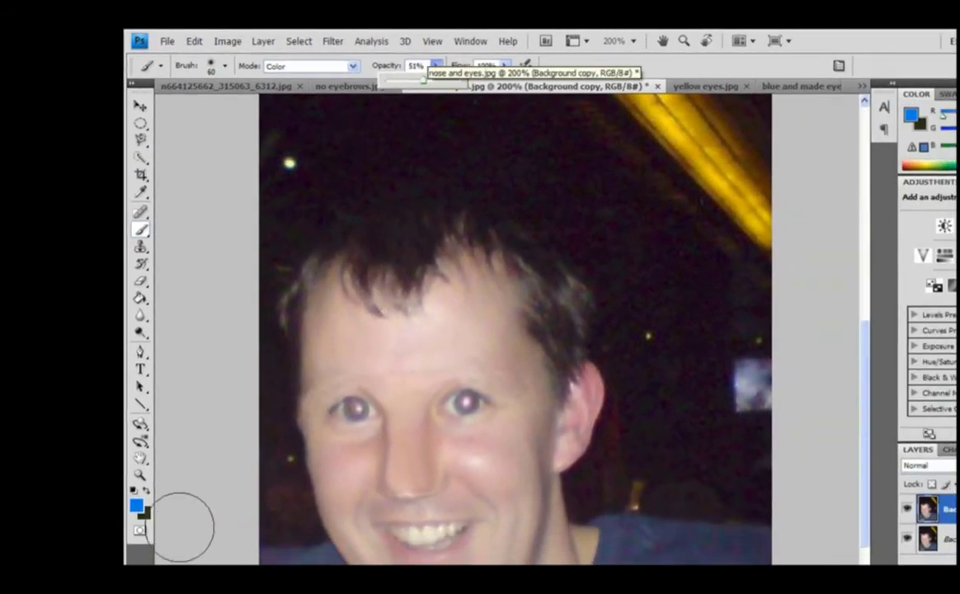
Pick bright blue #086fed and paint it over the forehead, nose, cheek and mouth.
click(136, 505)
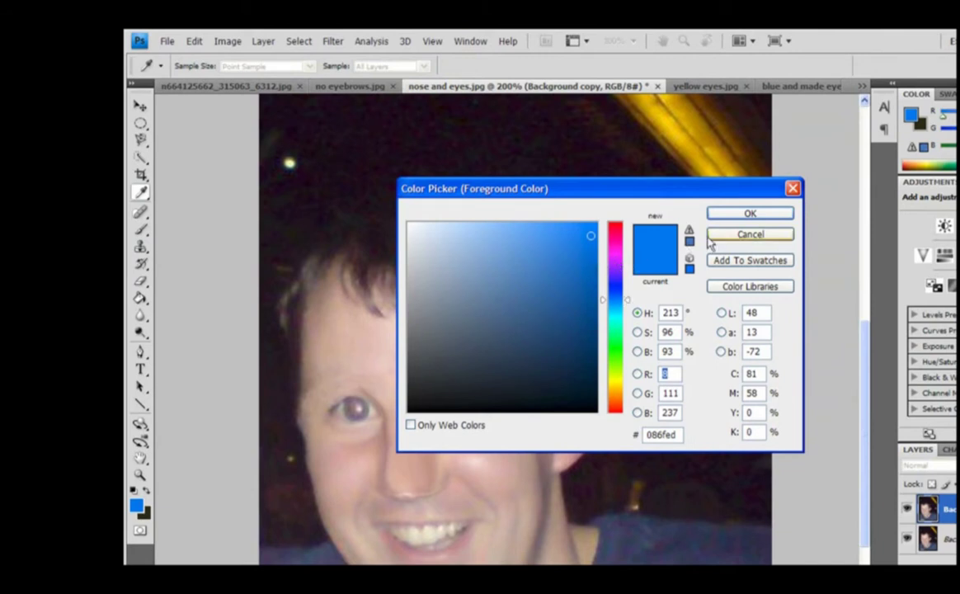
click(750, 213)
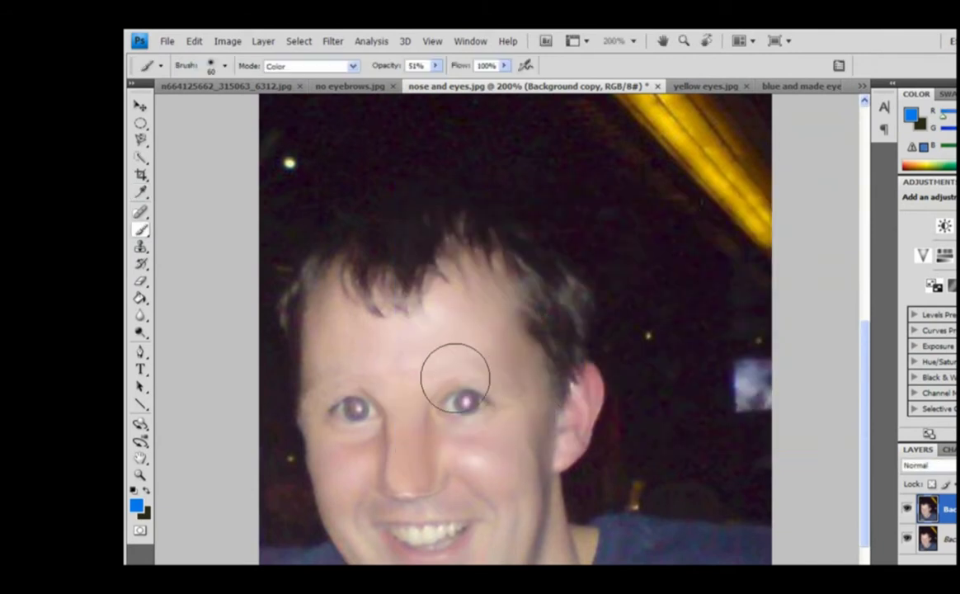
mouse_move(456, 377)
mouse_down()
mouse_move(402, 354)
mouse_move(424, 353)
mouse_up()
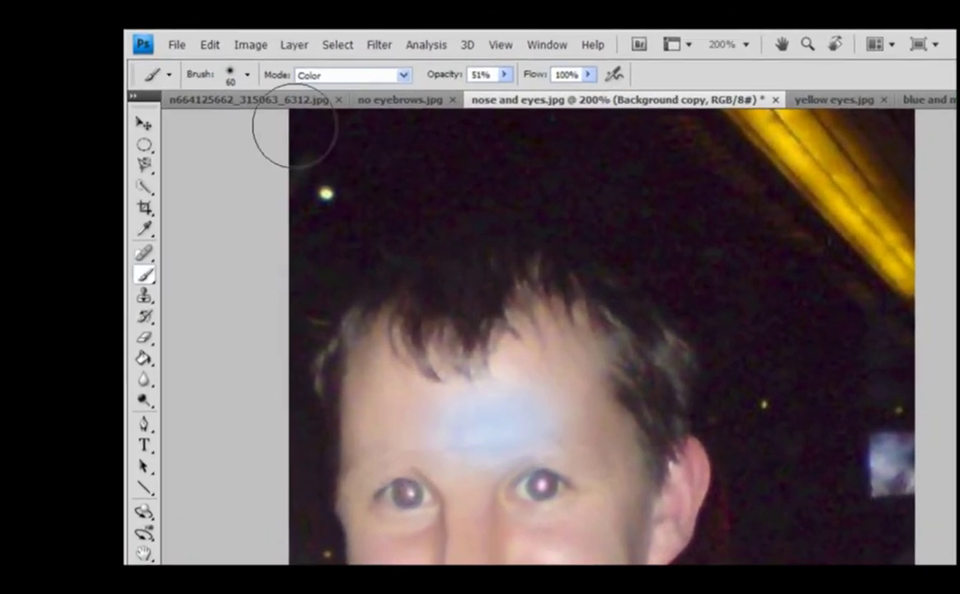
key([)
key([)
drag(357, 334, 398, 406)
mouse_move(459, 492)
mouse_down()
mouse_move(487, 478)
mouse_move(487, 529)
mouse_move(532, 579)
mouse_move(575, 565)
mouse_up()
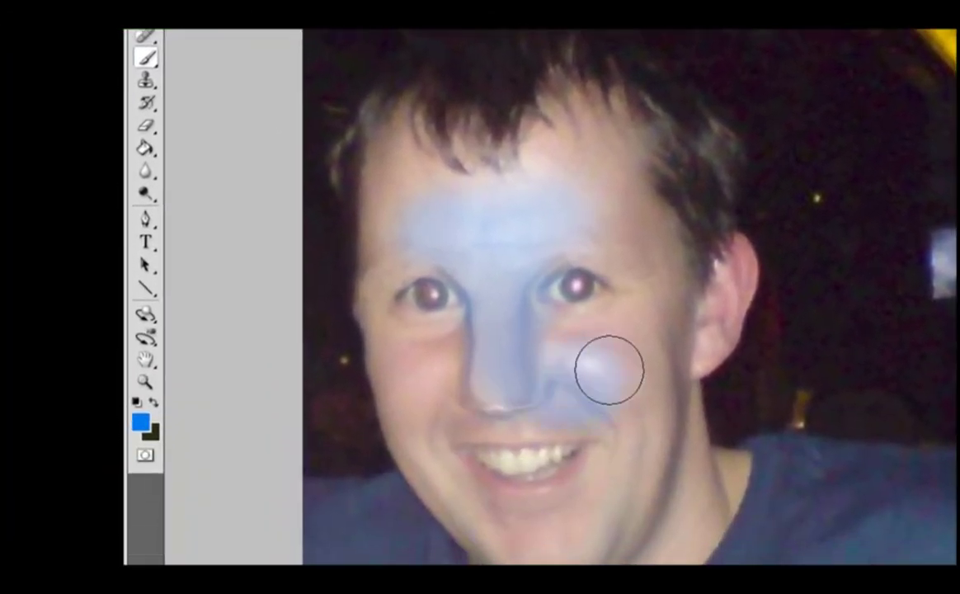
mouse_move(609, 370)
mouse_down()
mouse_move(567, 370)
mouse_move(576, 359)
mouse_move(591, 400)
mouse_move(607, 409)
mouse_move(564, 462)
mouse_move(502, 459)
mouse_move(497, 439)
mouse_move(463, 446)
mouse_move(485, 521)
mouse_move(539, 481)
mouse_move(607, 318)
mouse_move(589, 257)
mouse_move(551, 300)
mouse_up()
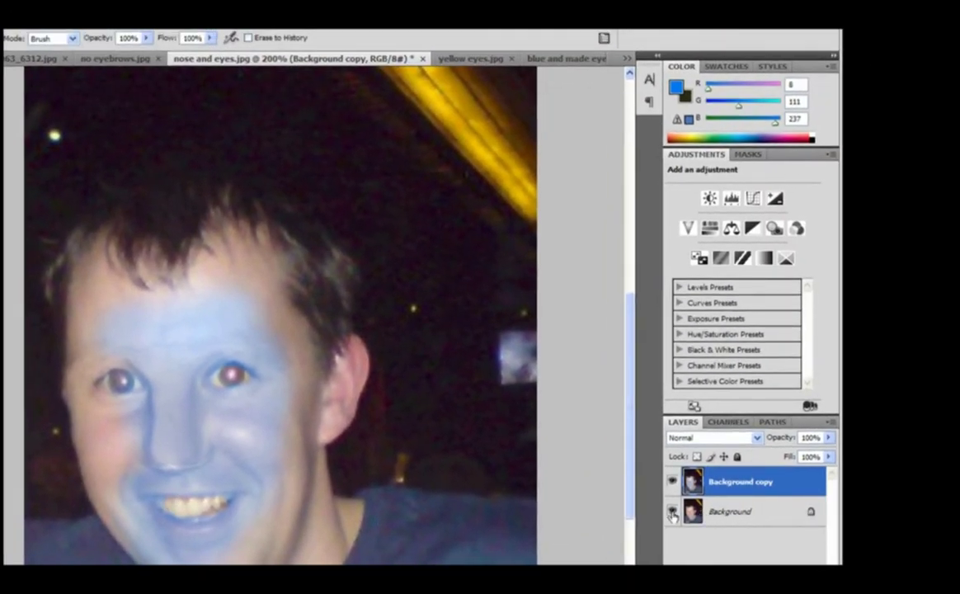
Toggle the Background layer's visibility to check, then switch to blue and made eyes bigger and wider.jpg.
click(672, 512)
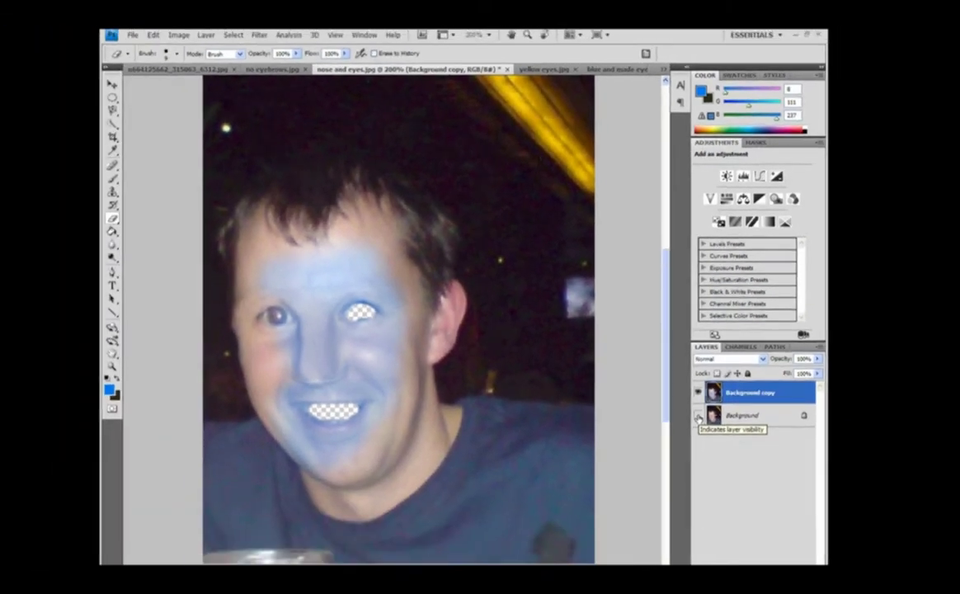
click(672, 512)
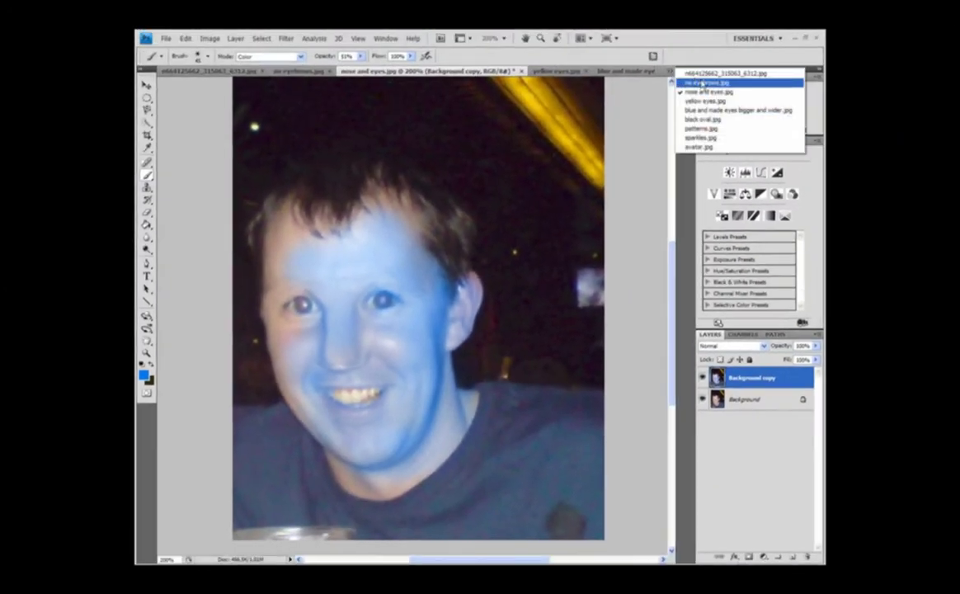
click(729, 110)
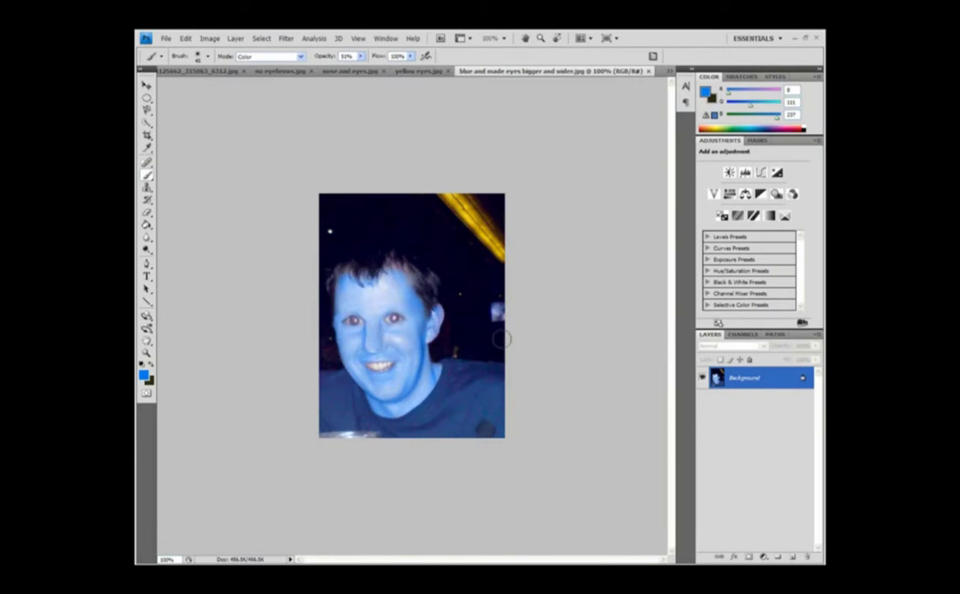
click(147, 352)
Magnify the eye to 200% and bring up the options for the iris selection.
click(430, 339)
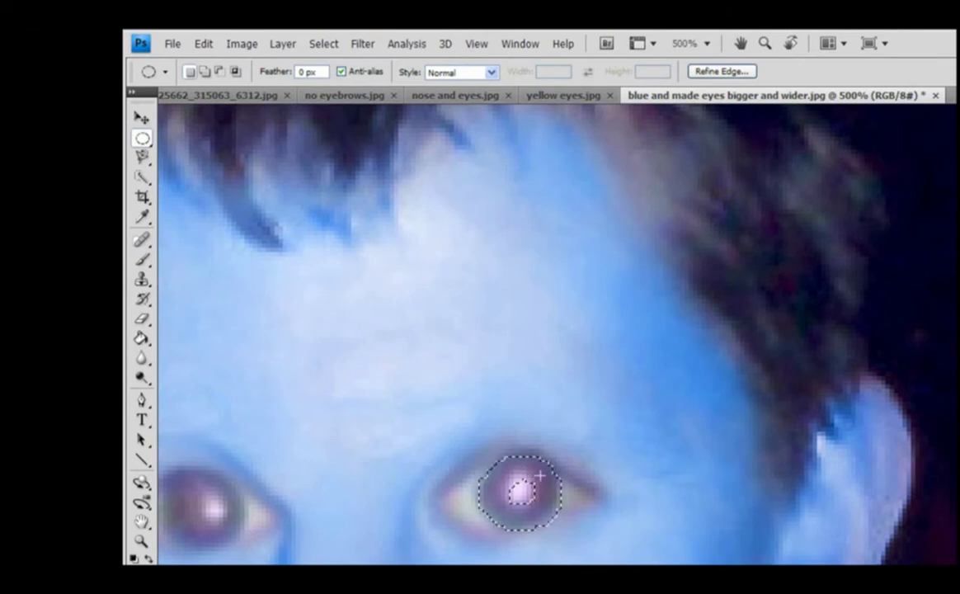
right_click(541, 476)
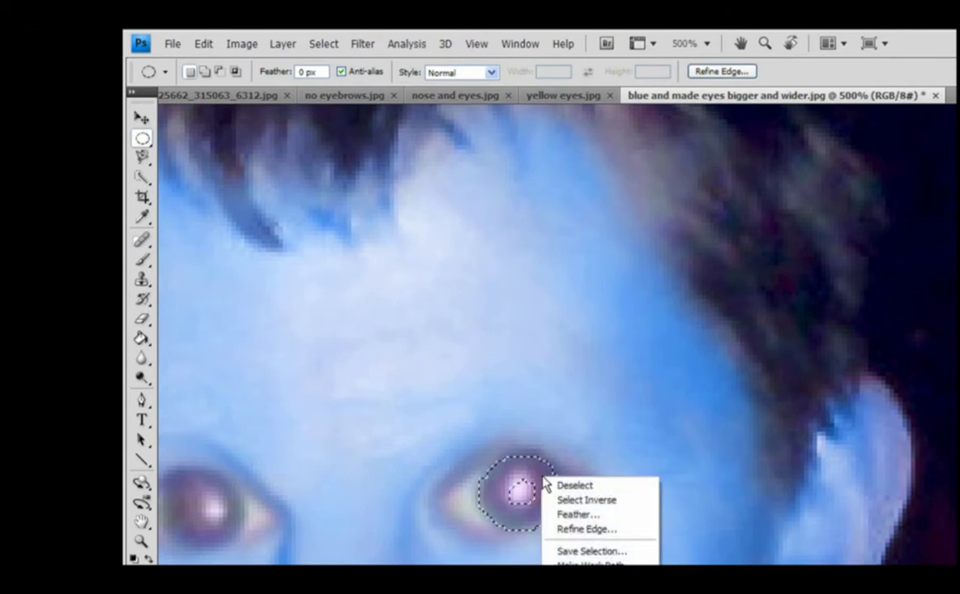
Invert the selection and apply Color Balance with Shadows Yellow-Blue at -72, adjusting Highlights too.
click(595, 501)
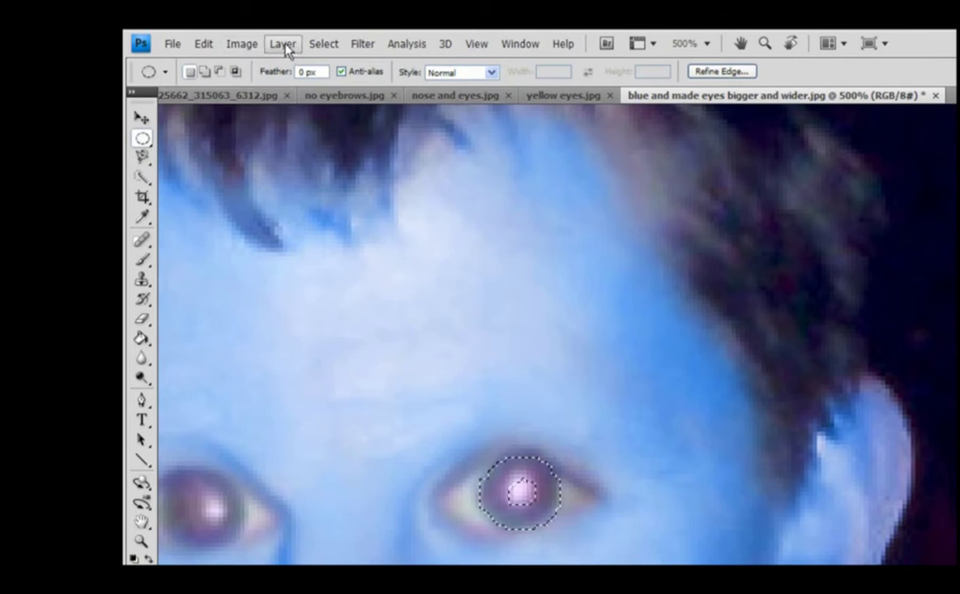
click(245, 46)
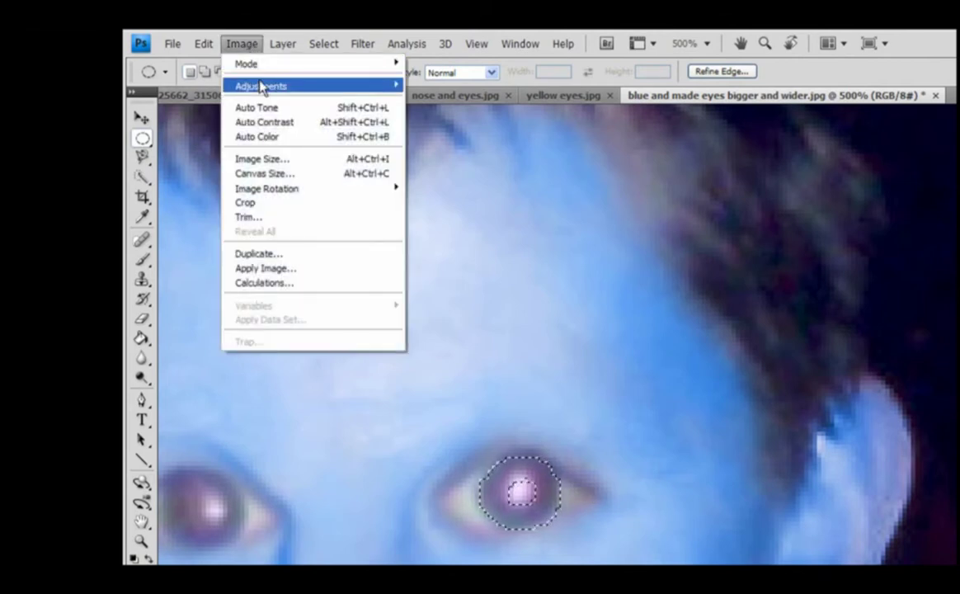
mouse_move(260, 85)
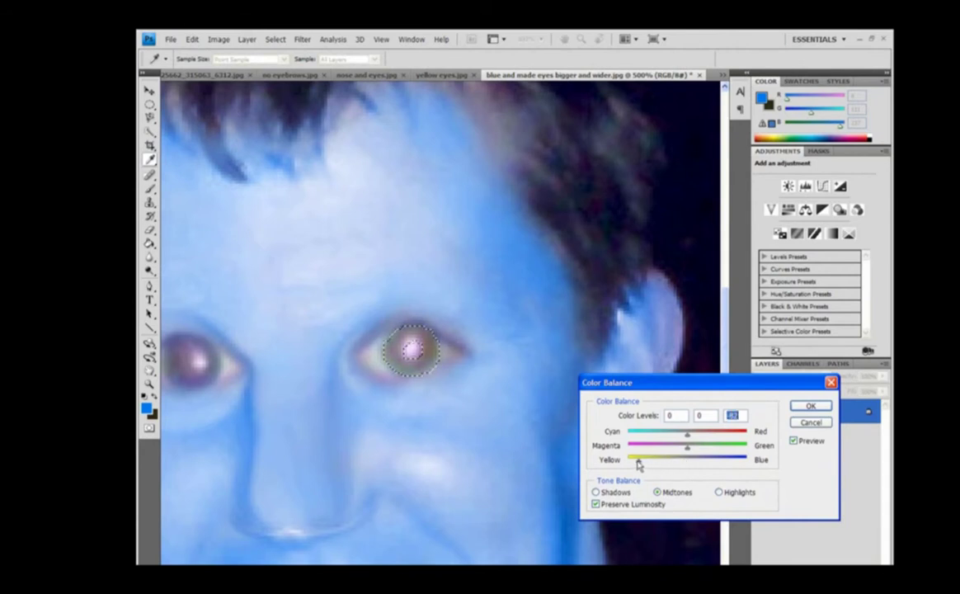
click(596, 491)
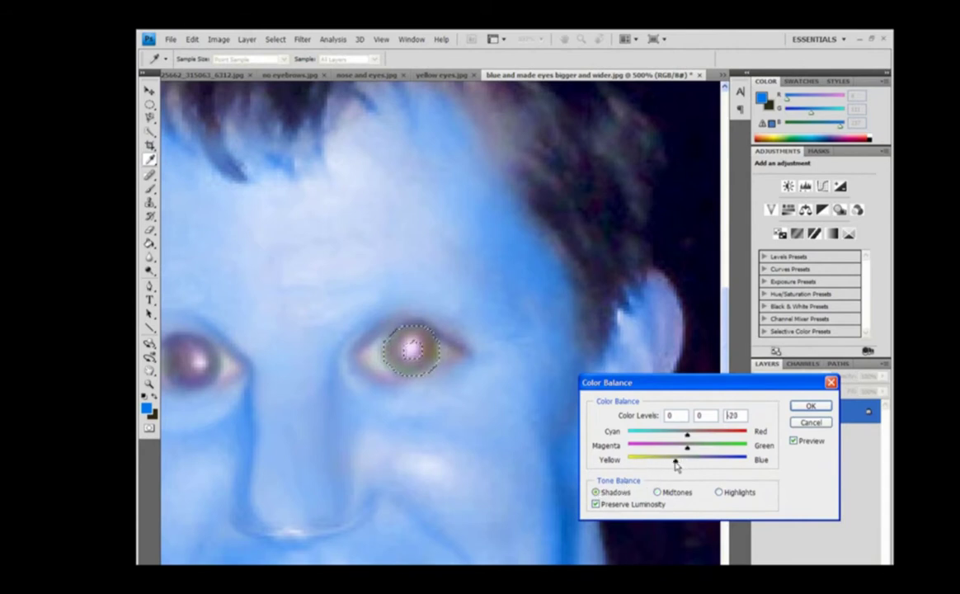
drag(676, 463, 645, 463)
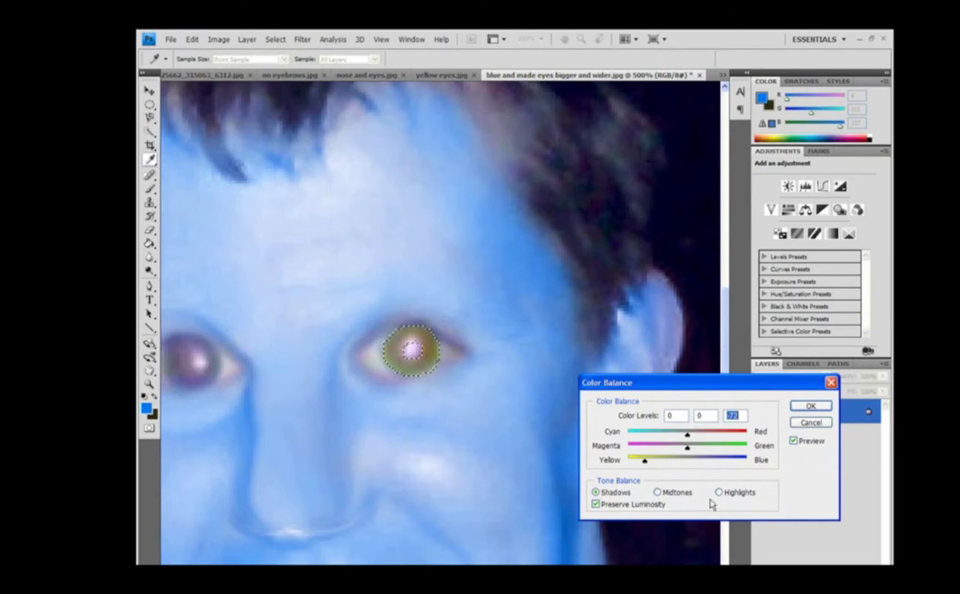
click(718, 492)
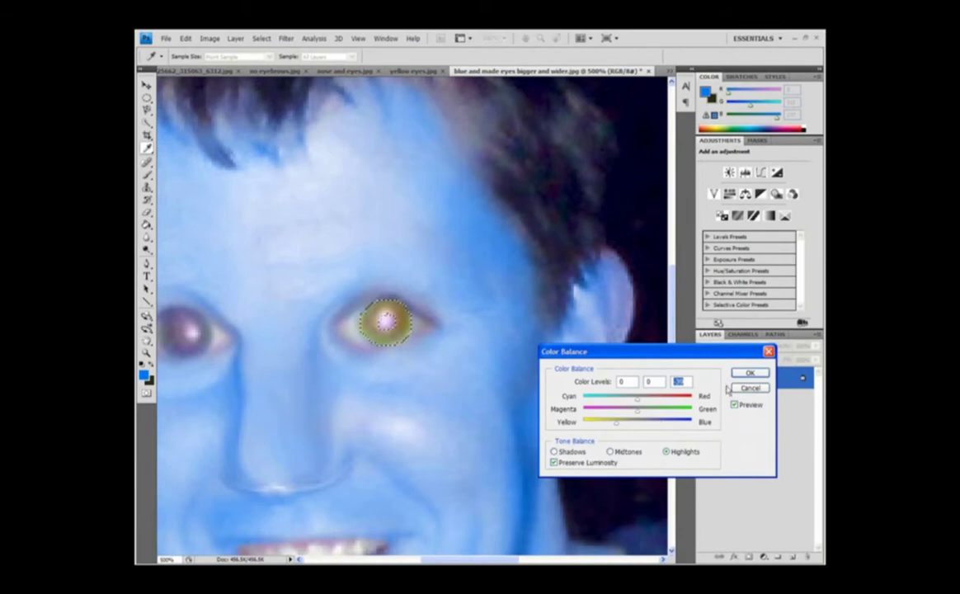
key(Return)
Dodge the iris to brighten its yellow, then switch to yellow eyes.jpg.
key(o)
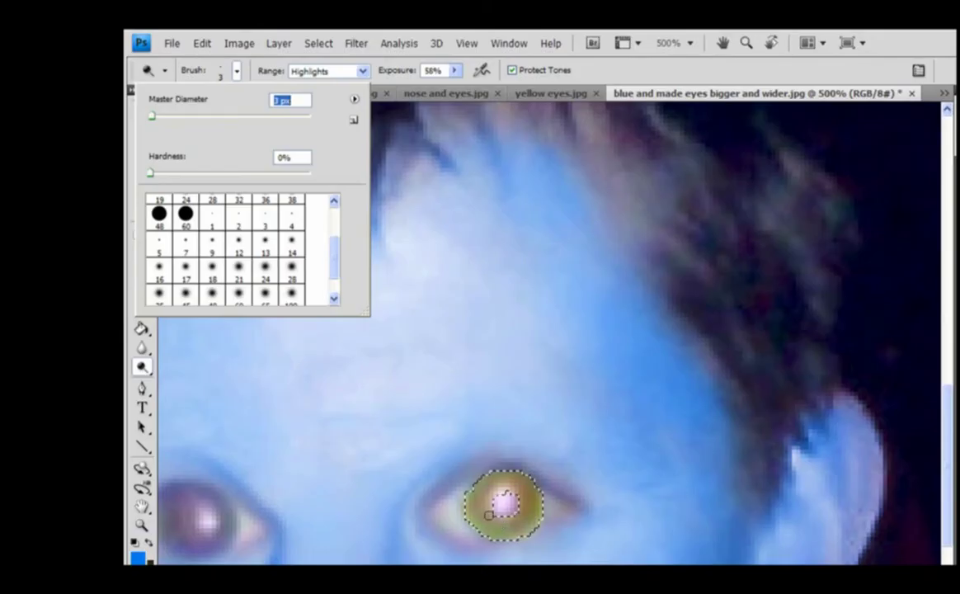
key(Return)
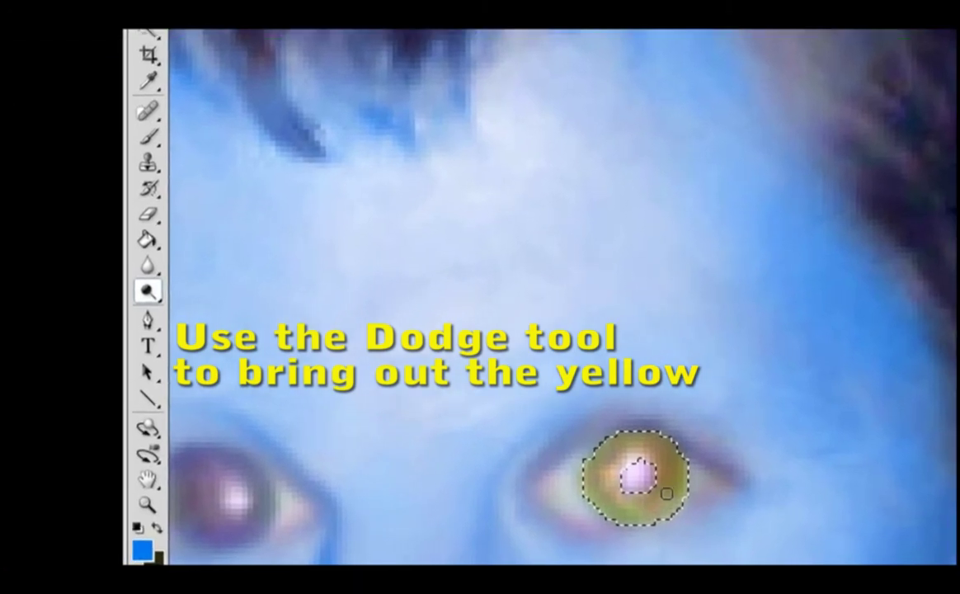
mouse_move(666, 493)
mouse_down()
mouse_move(606, 437)
mouse_move(610, 430)
mouse_move(668, 464)
mouse_up()
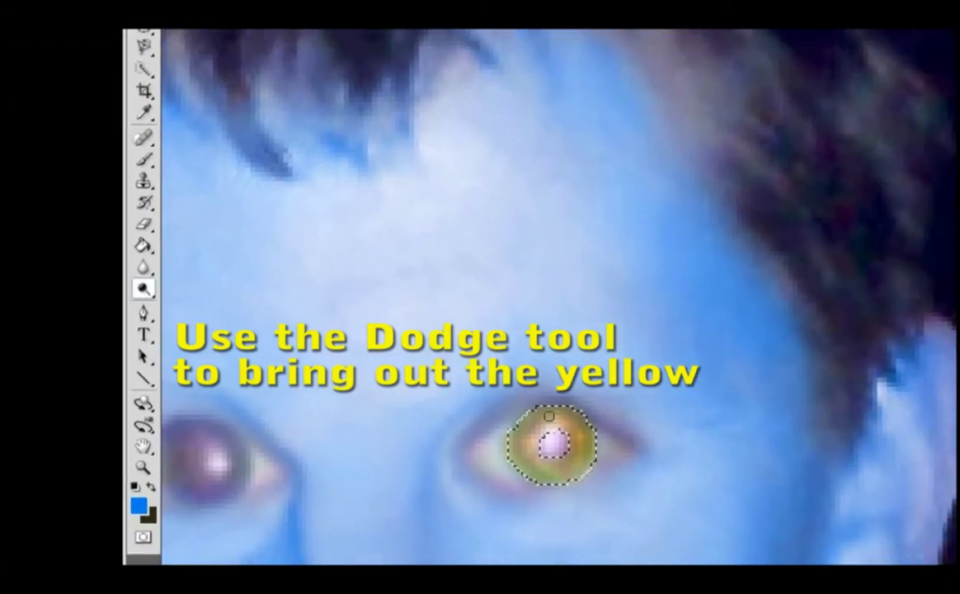
key(m)
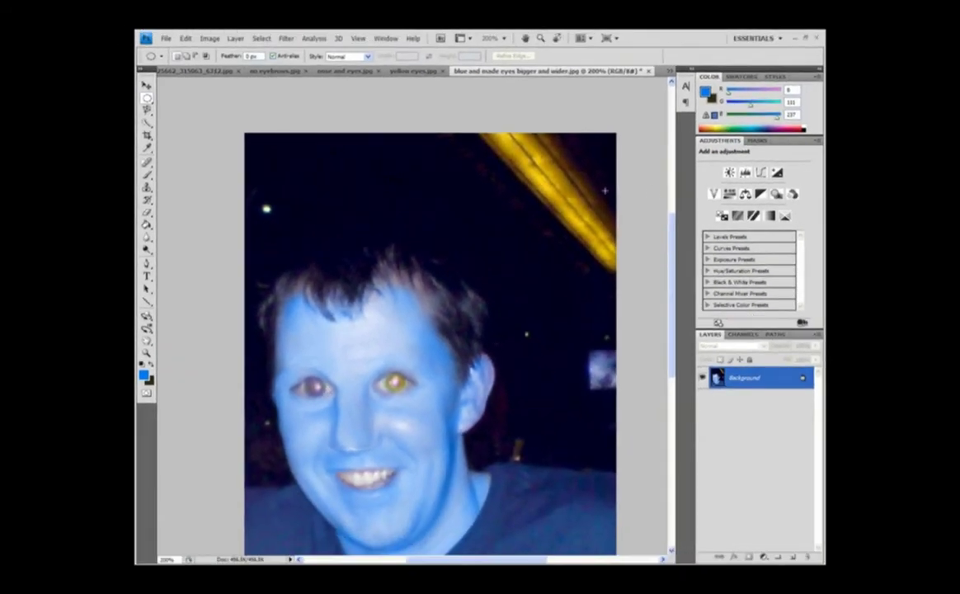
click(669, 72)
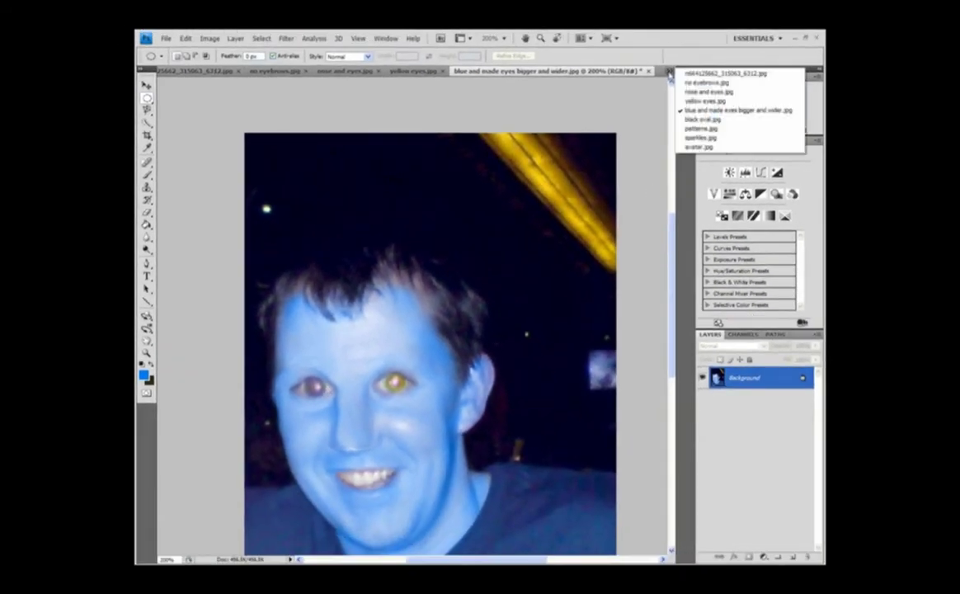
click(705, 101)
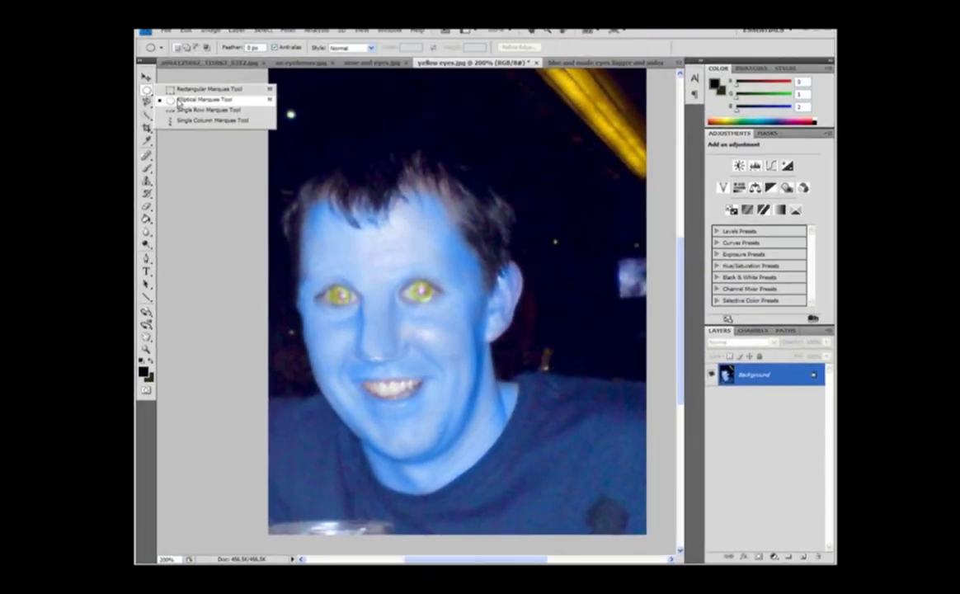
Draw an oval around the face, invert it, and fill the surrounding background black.
click(218, 0)
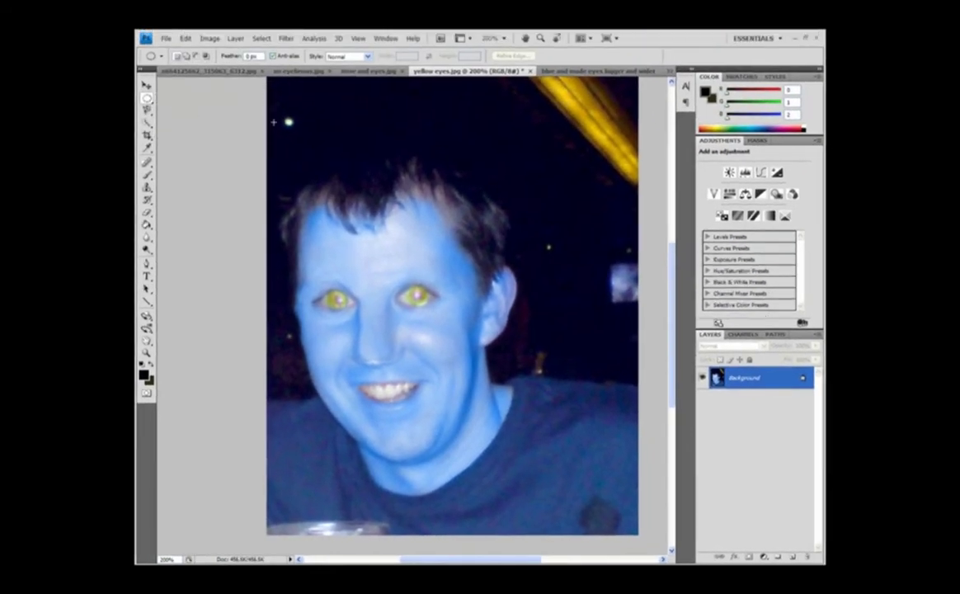
drag(273, 122, 527, 485)
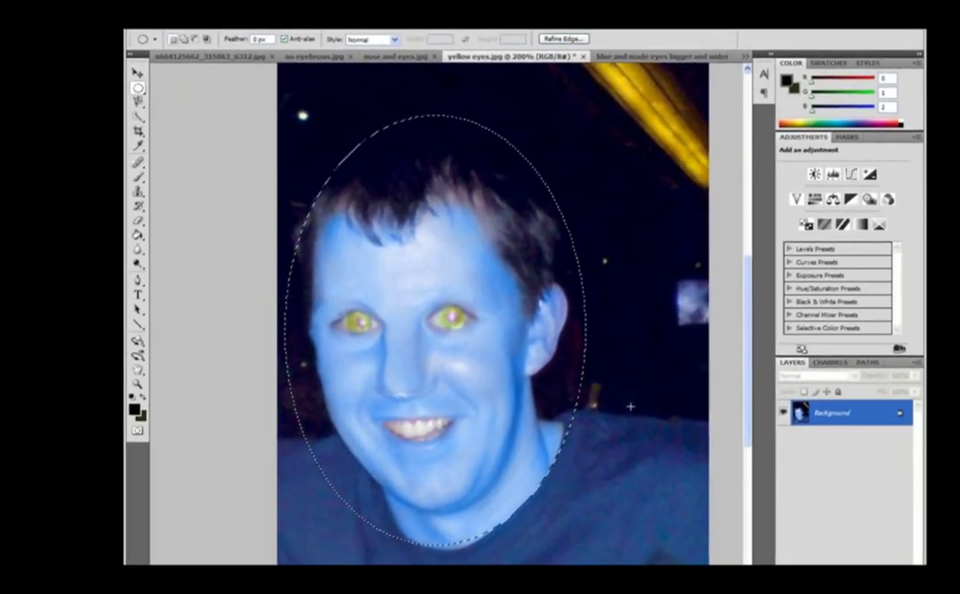
right_click(632, 408)
click(660, 424)
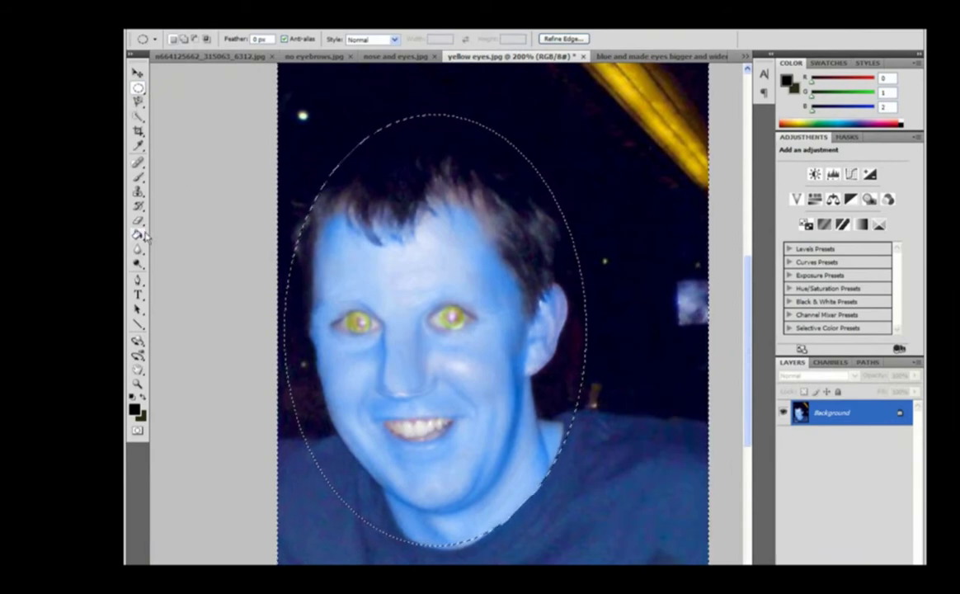
click(138, 235)
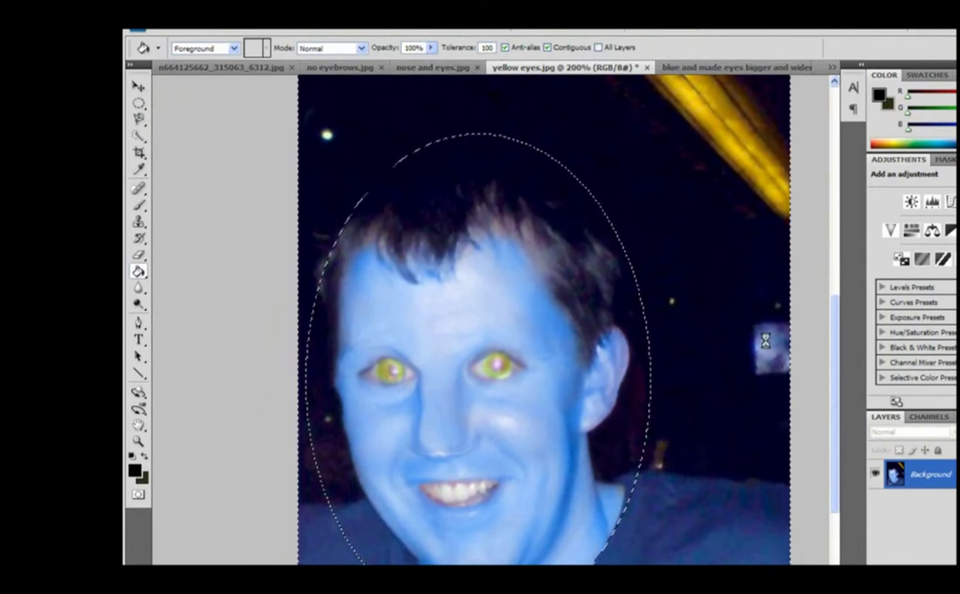
click(766, 340)
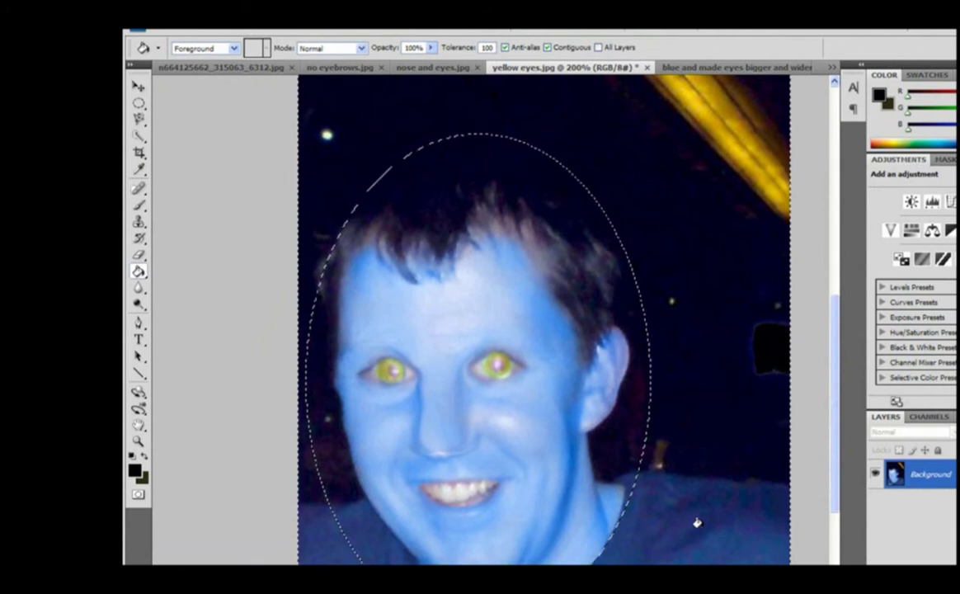
Feather the oval selection's edge with Refine Edge, then deselect it.
click(140, 103)
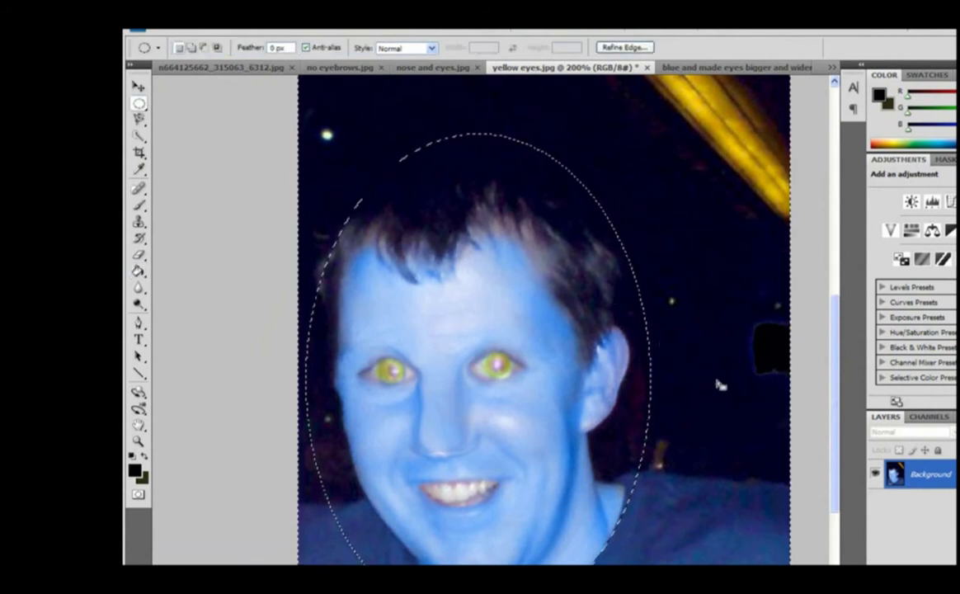
right_click(706, 505)
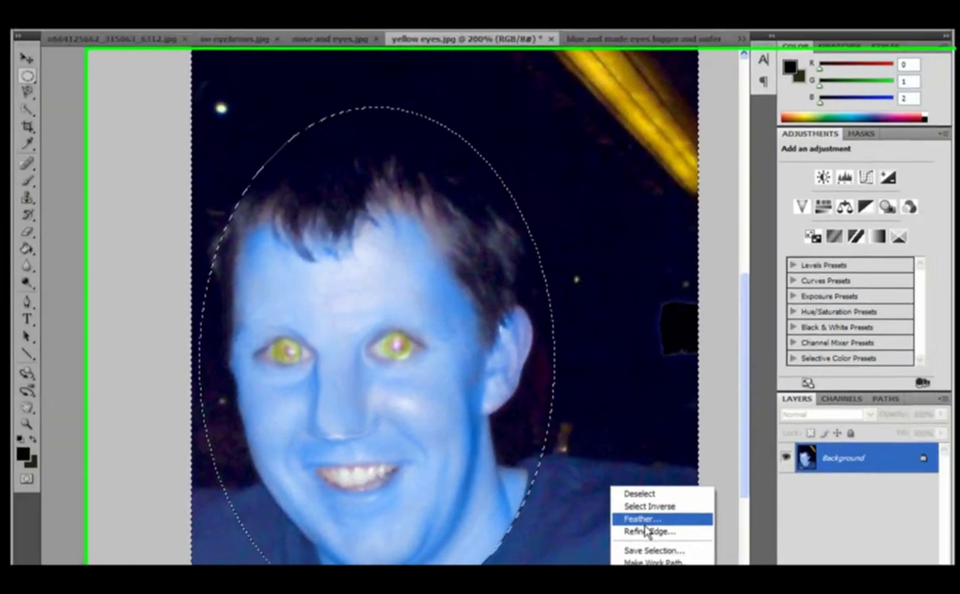
click(742, 545)
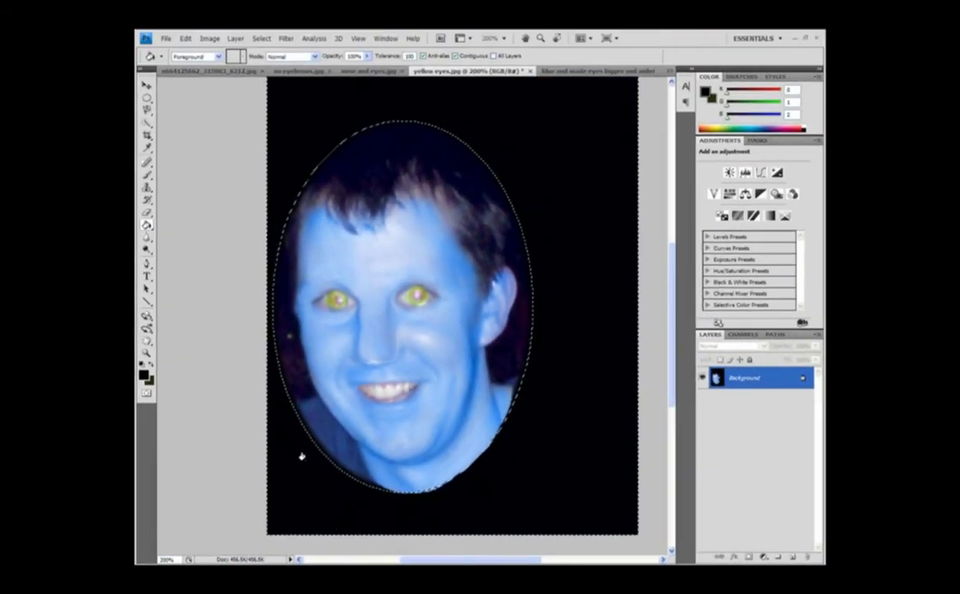
click(147, 97)
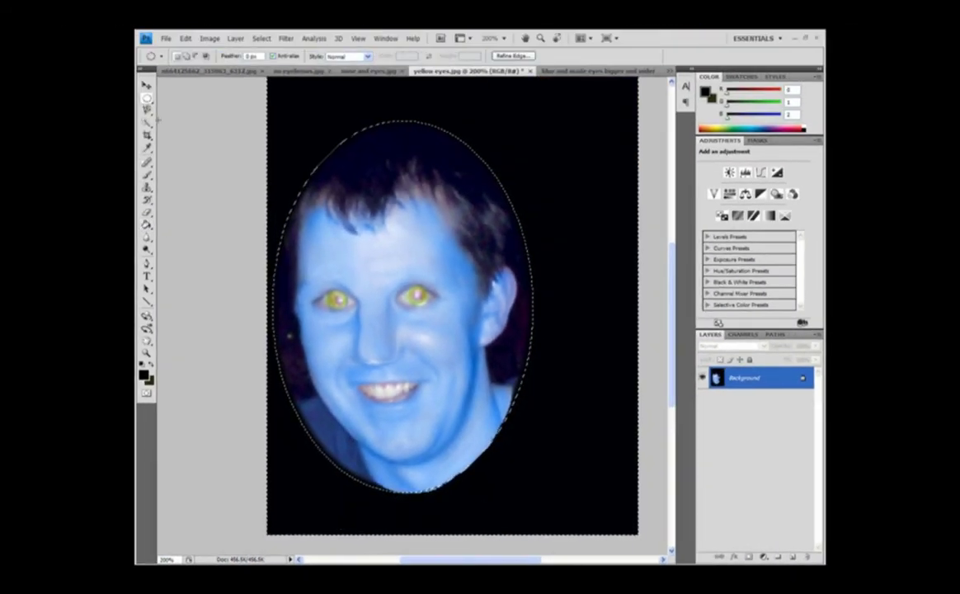
click(211, 222)
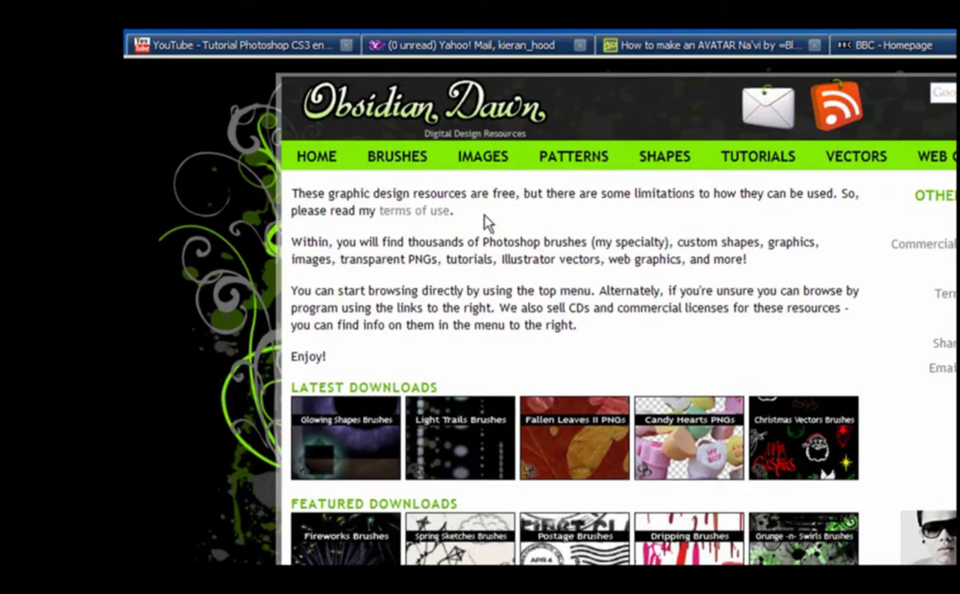
Browse Brushes > Designs to the Tribal Brushes page and open Photoshop's Brushes presets folder.
click(289, 156)
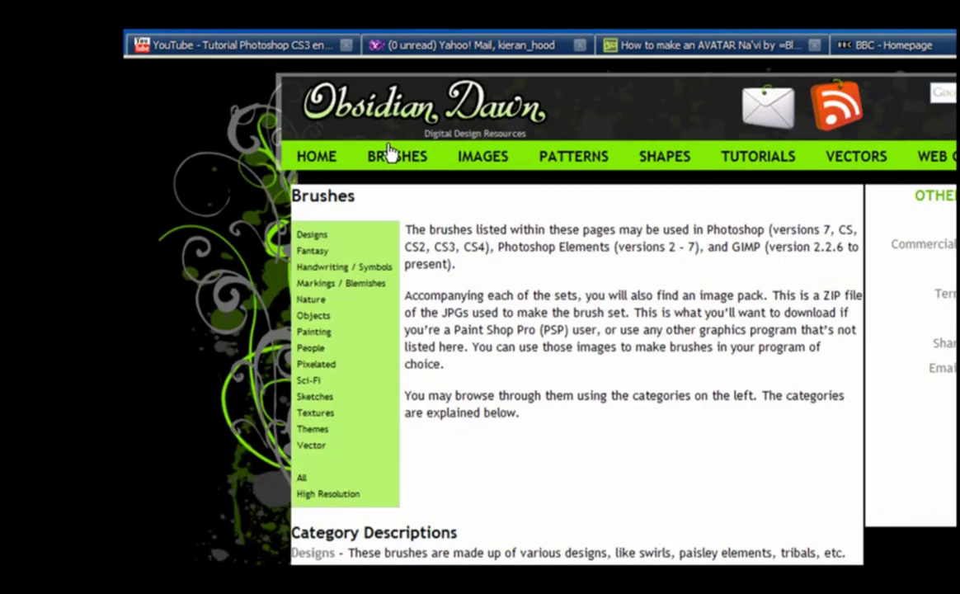
click(311, 237)
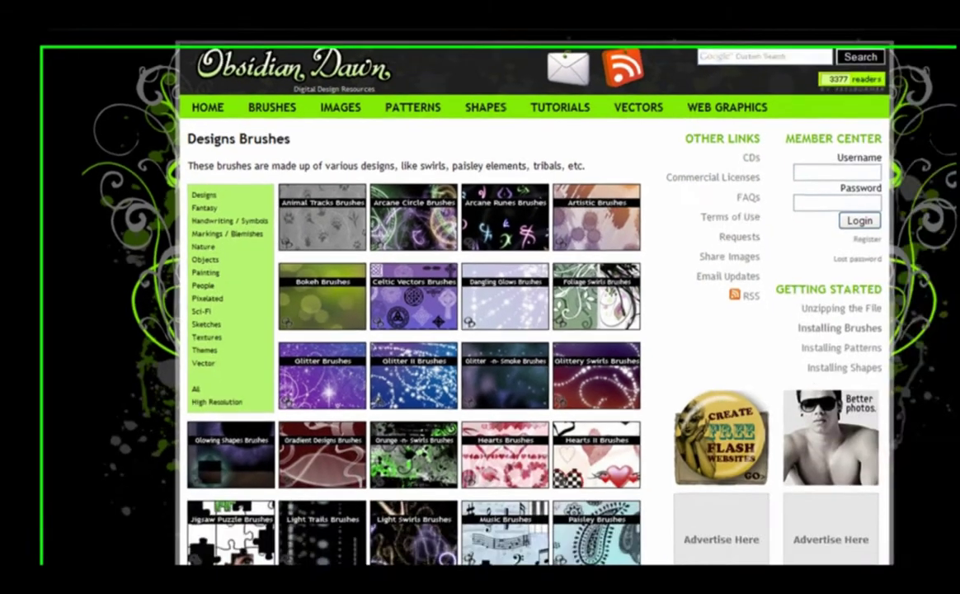
scroll(577, 371, down, 5)
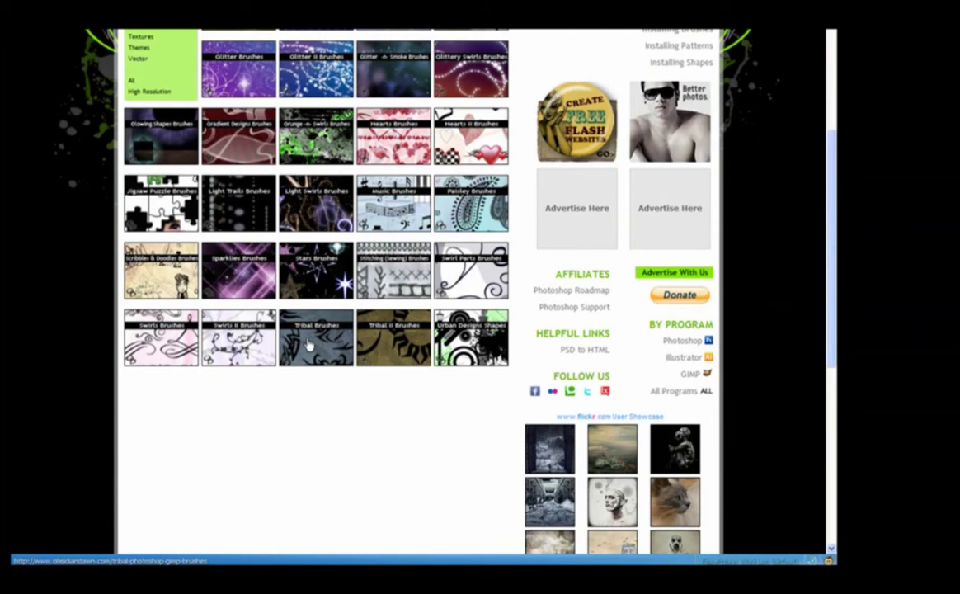
click(309, 345)
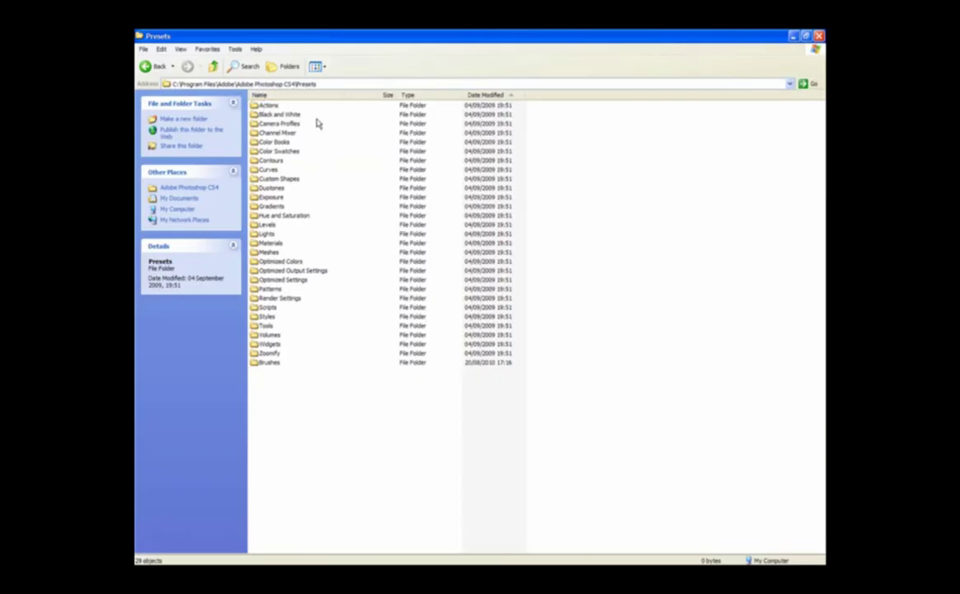
double_click(257, 363)
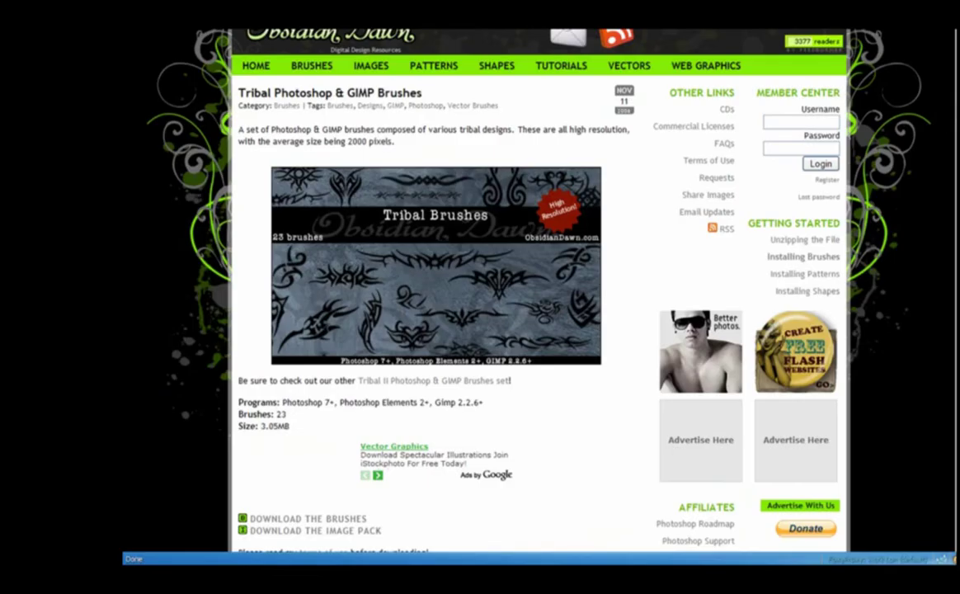
Return to the Obsidian Dawn brush categories page via the BRUSHES link.
click(315, 68)
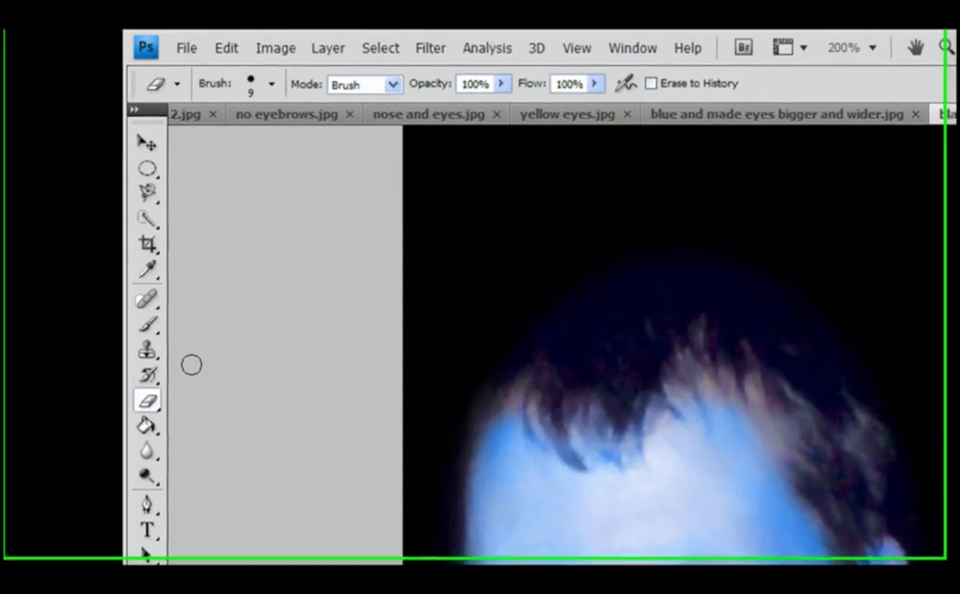
Switch to the Brush tool and replace the current brushes with the SS-tribal2 set.
click(147, 175)
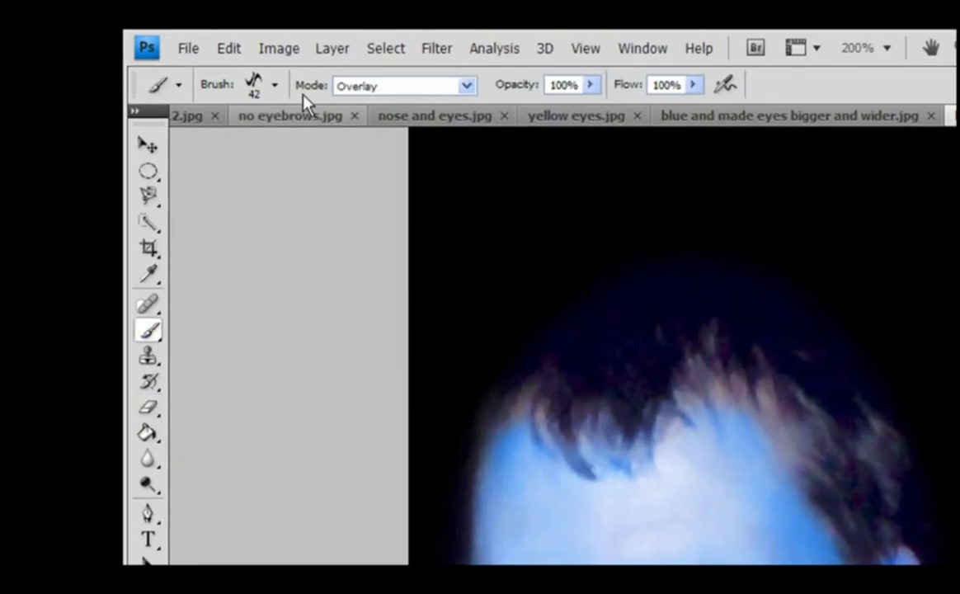
click(275, 85)
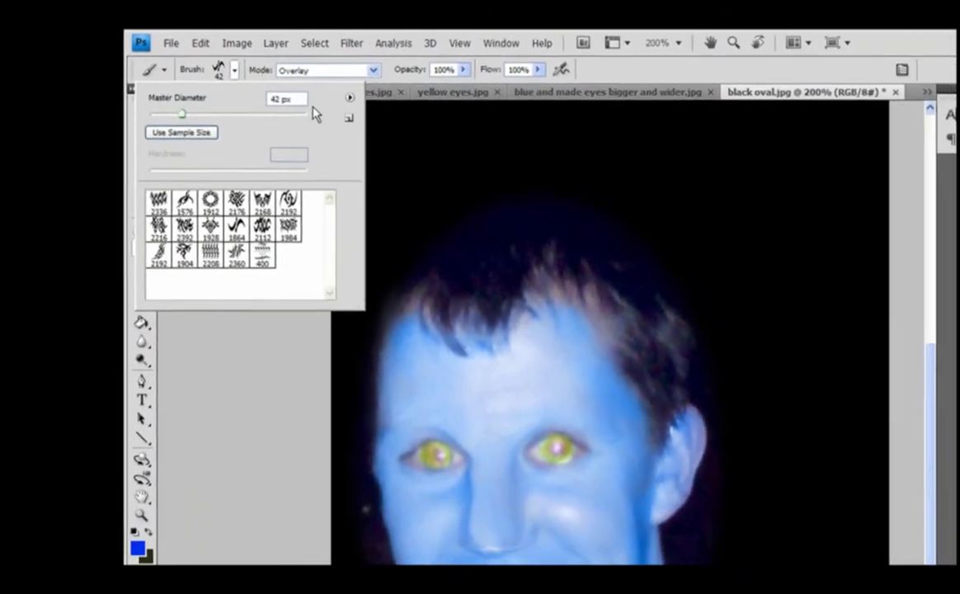
click(349, 98)
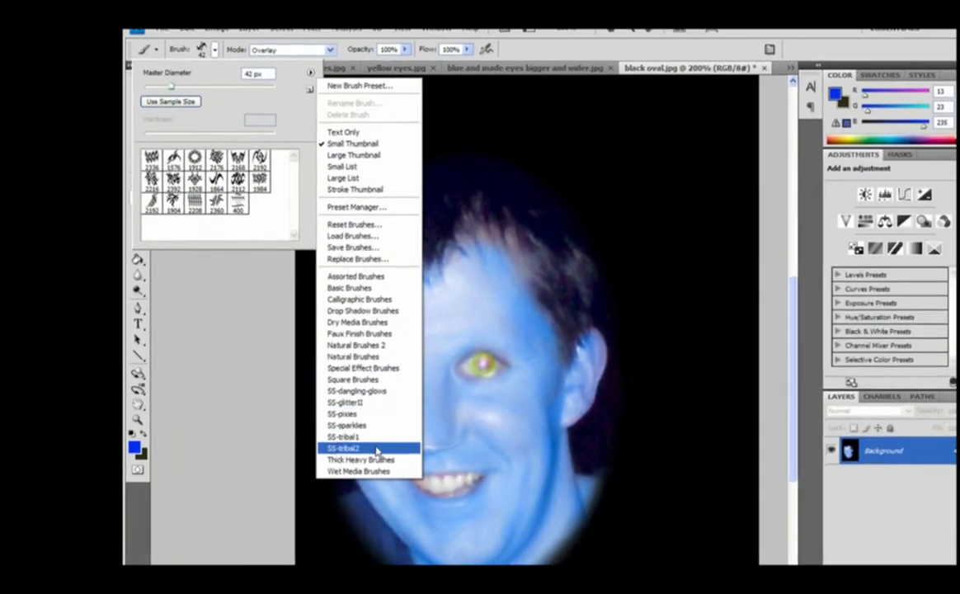
click(376, 451)
click(478, 277)
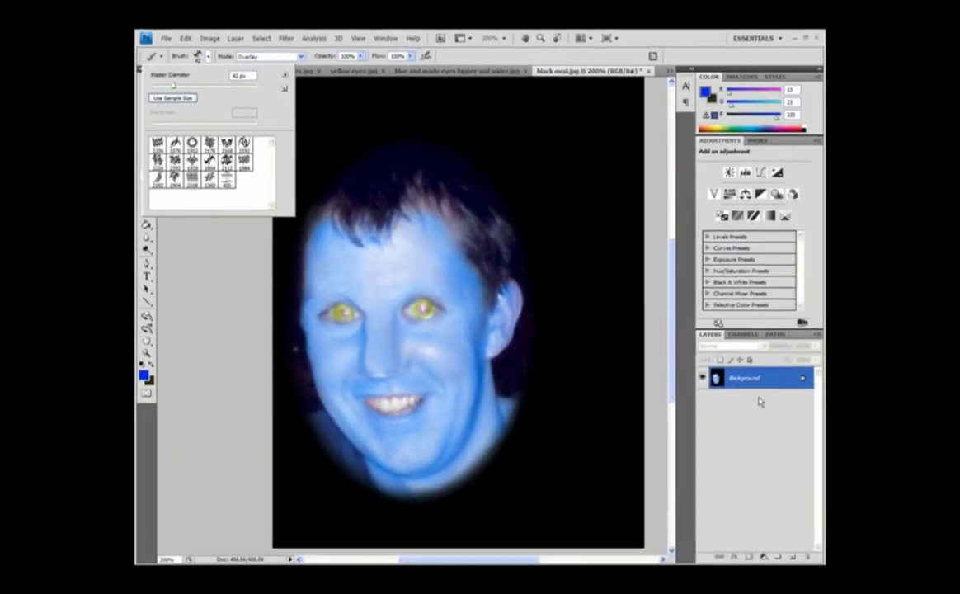
right_click(757, 380)
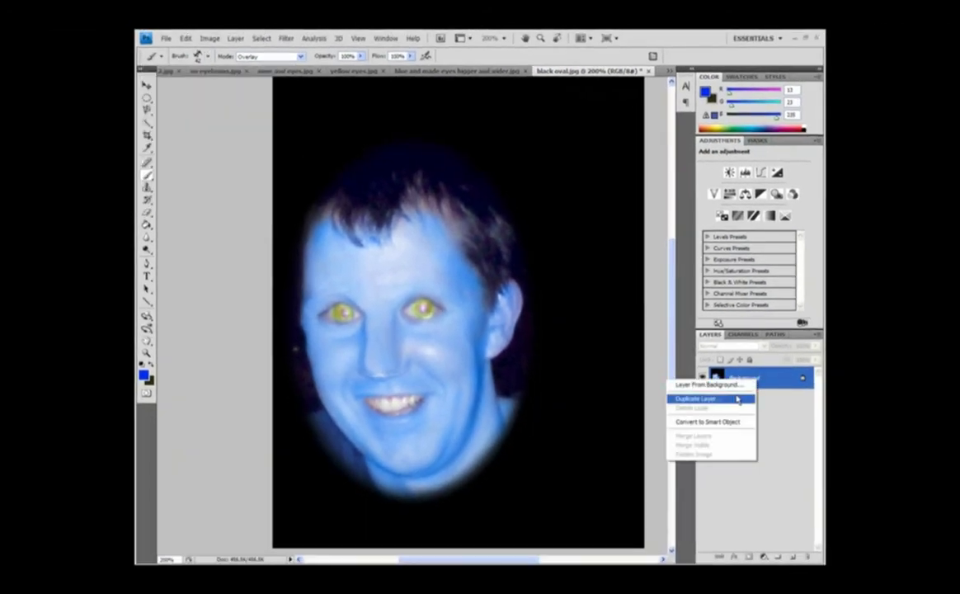
Duplicate the Background layer and set the brush Master Diameter to 87 px.
click(709, 399)
click(618, 176)
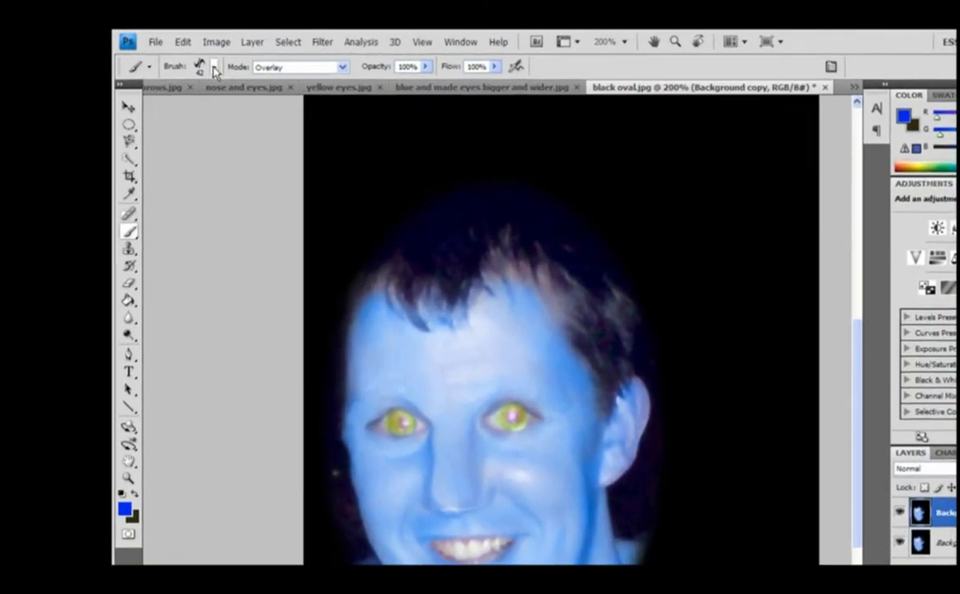
click(208, 56)
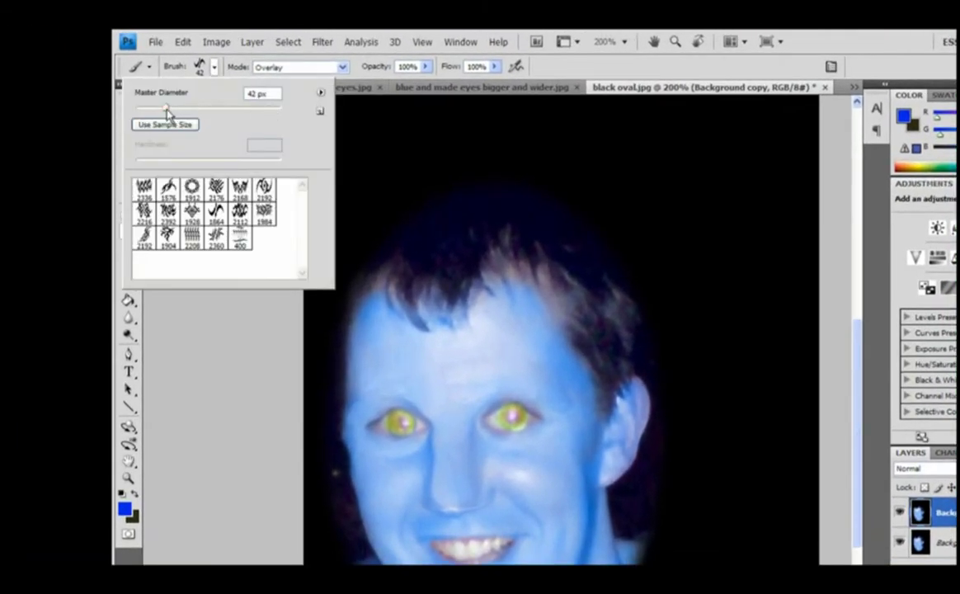
drag(165, 108, 300, 111)
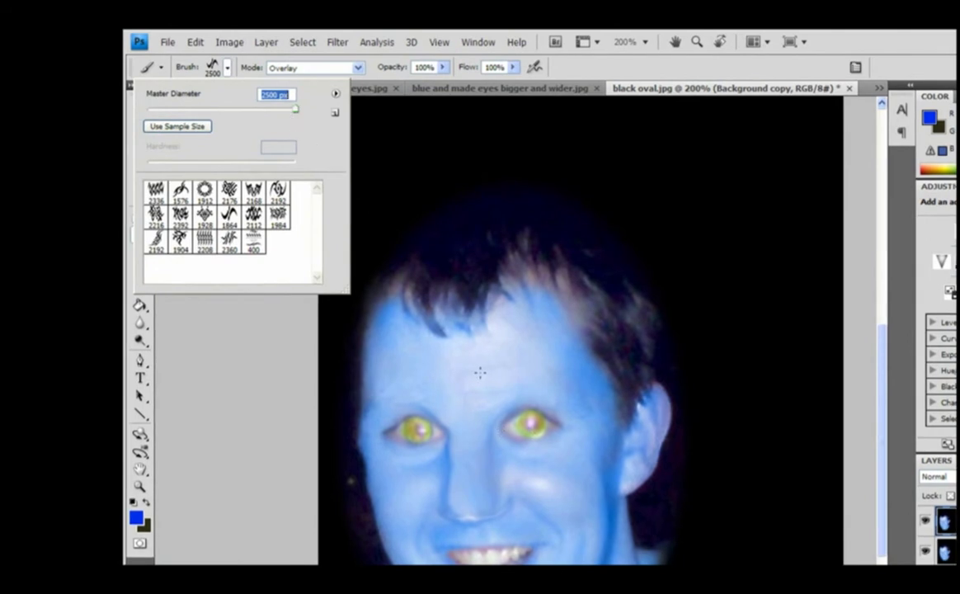
drag(296, 113, 211, 110)
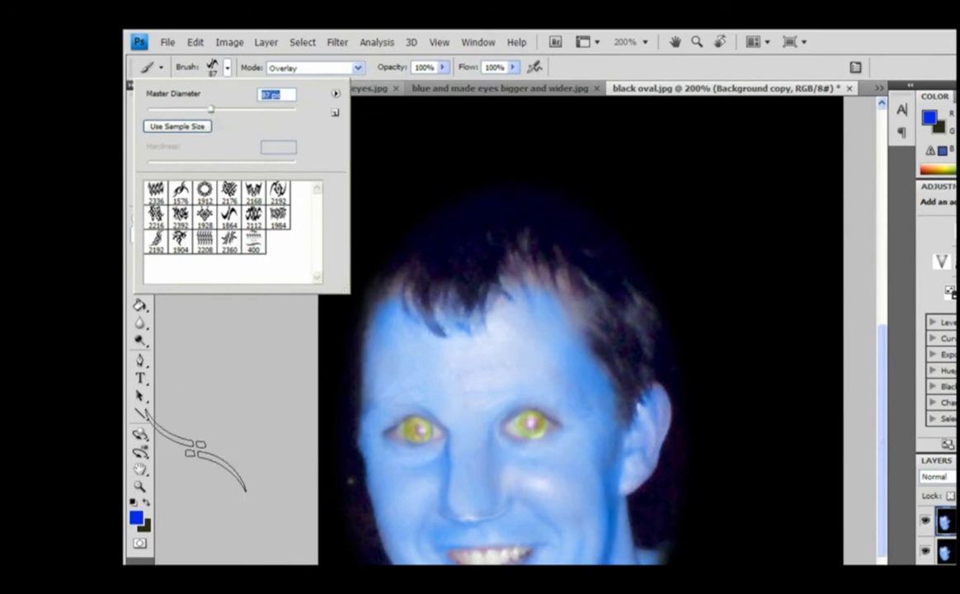
Set the foreground painting colour to bright blue 0b16ef.
click(136, 516)
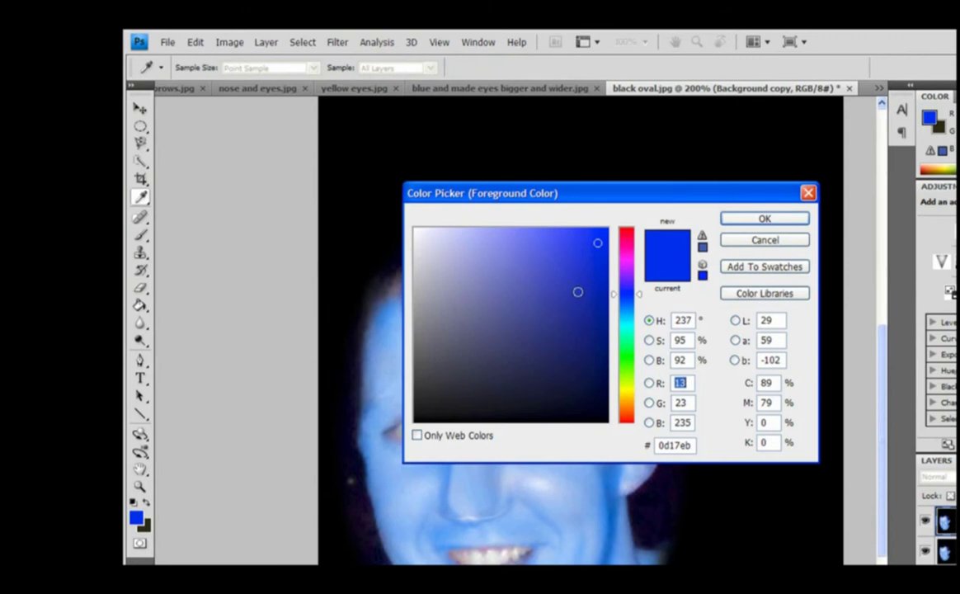
drag(601, 238, 599, 240)
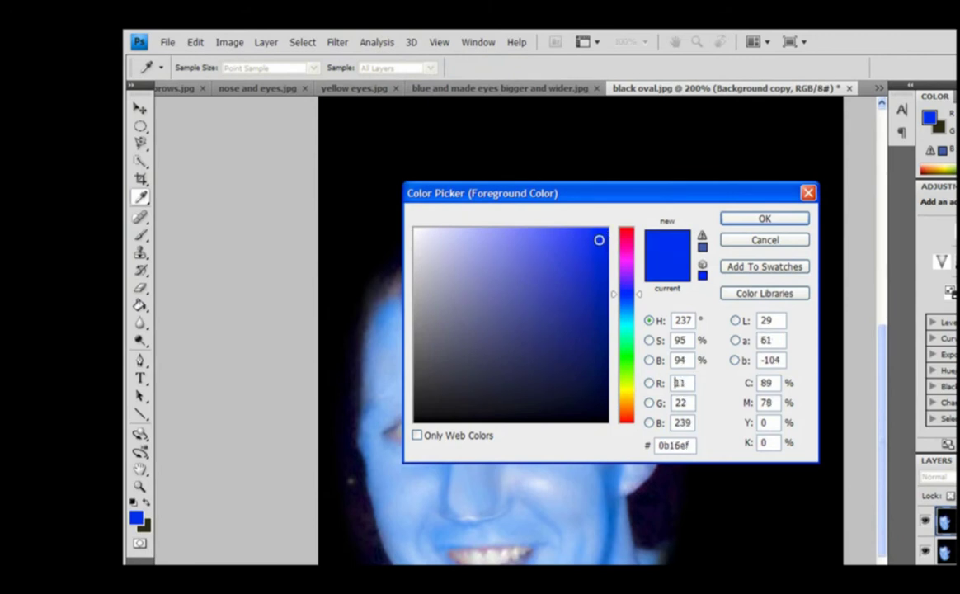
click(762, 219)
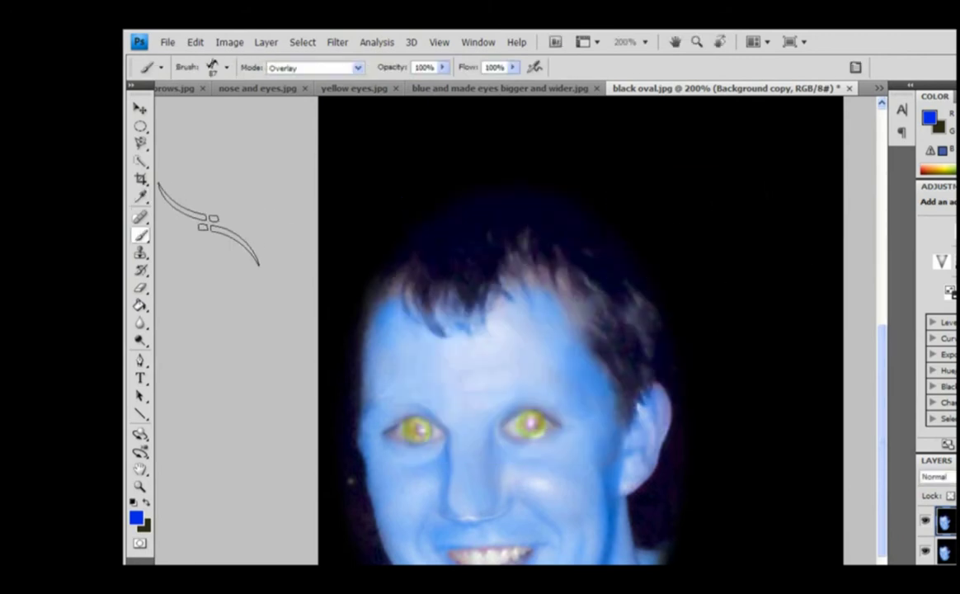
Choose tribal brush 2168 at 112 px and stamp it once across the forehead.
click(226, 69)
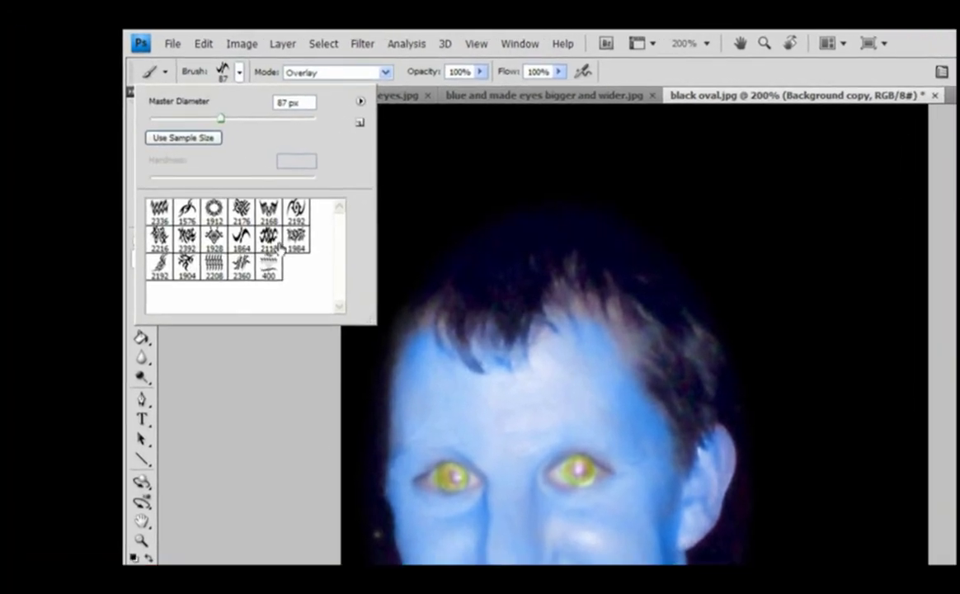
click(268, 212)
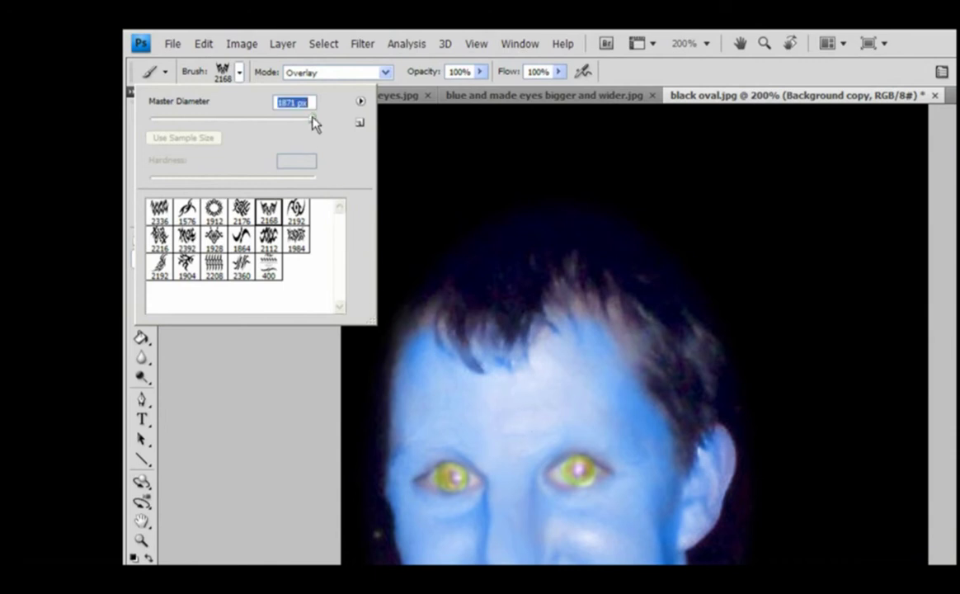
mouse_move(314, 120)
mouse_down()
mouse_move(226, 122)
mouse_move(240, 124)
mouse_up()
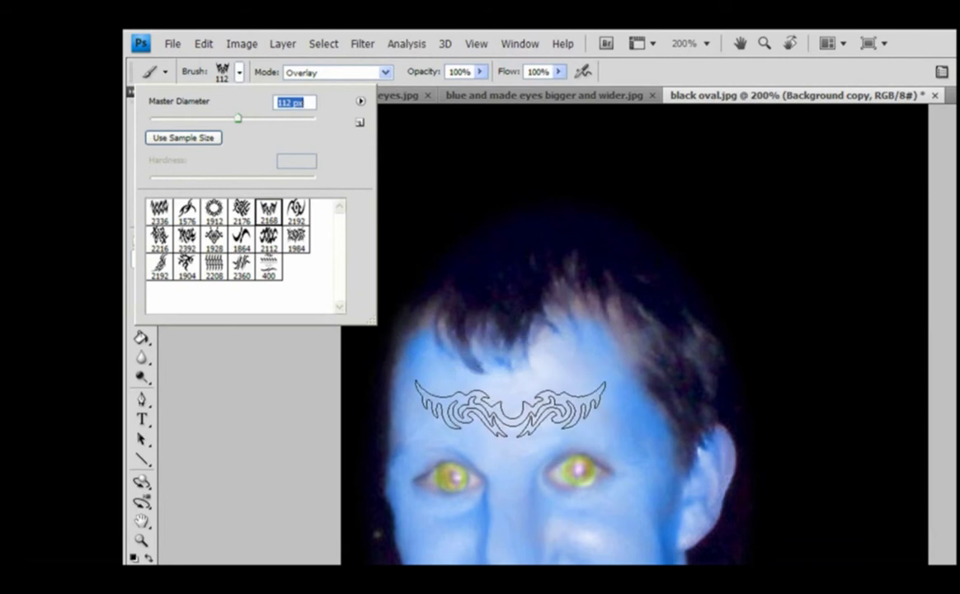
click(510, 408)
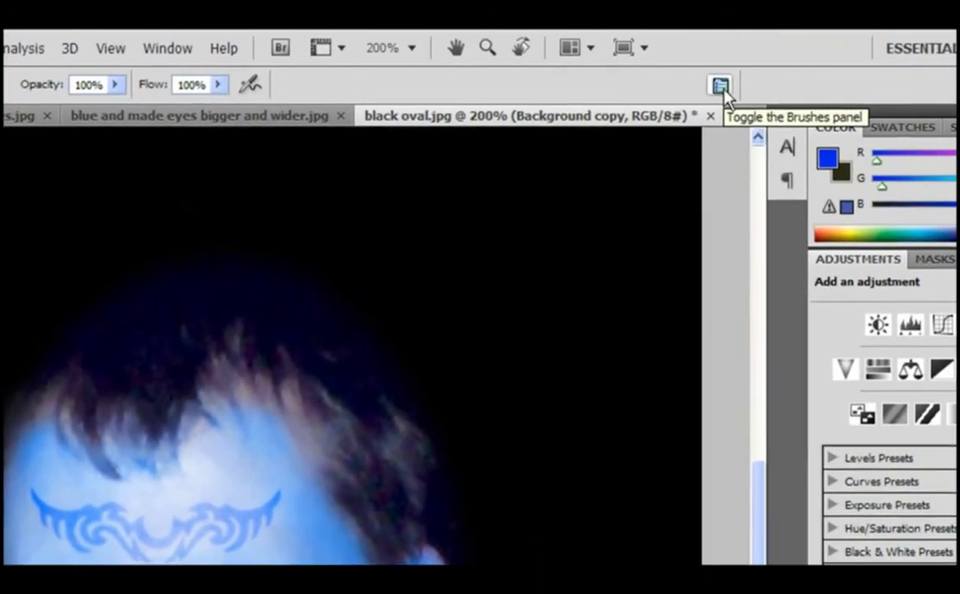
click(773, 71)
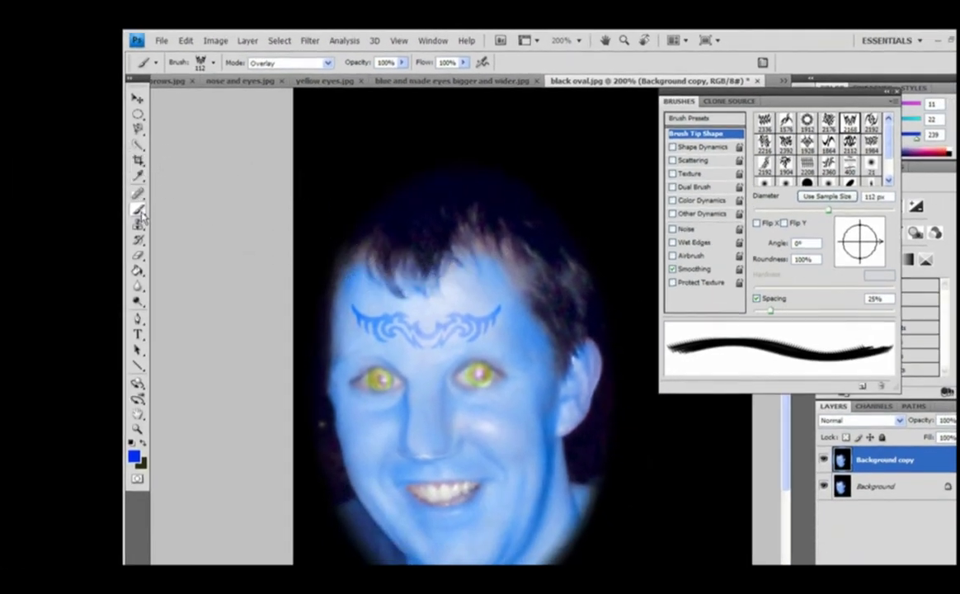
Set up tribal brush 1864 at 83 px with its tip rotated to 36°.
click(206, 63)
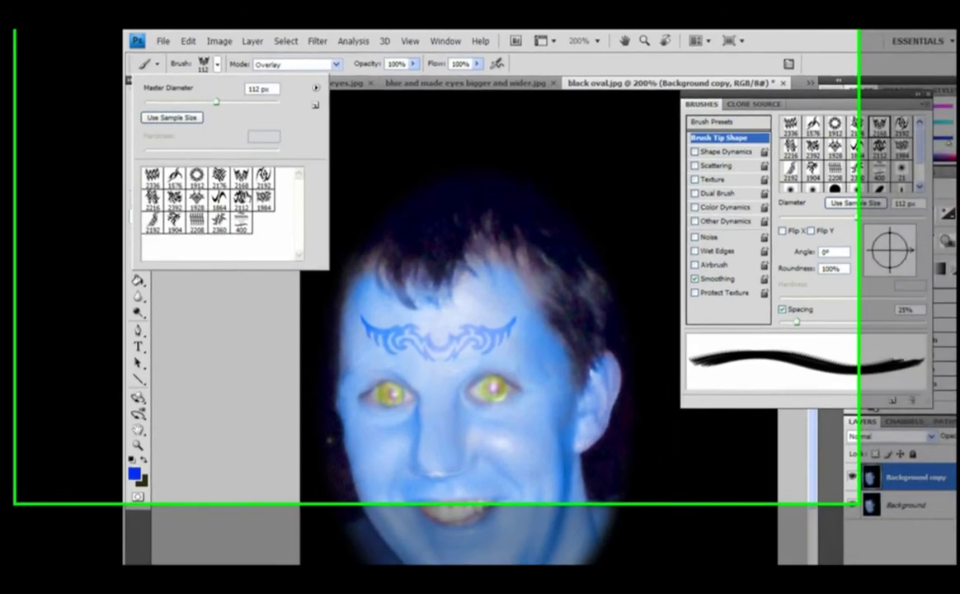
click(218, 198)
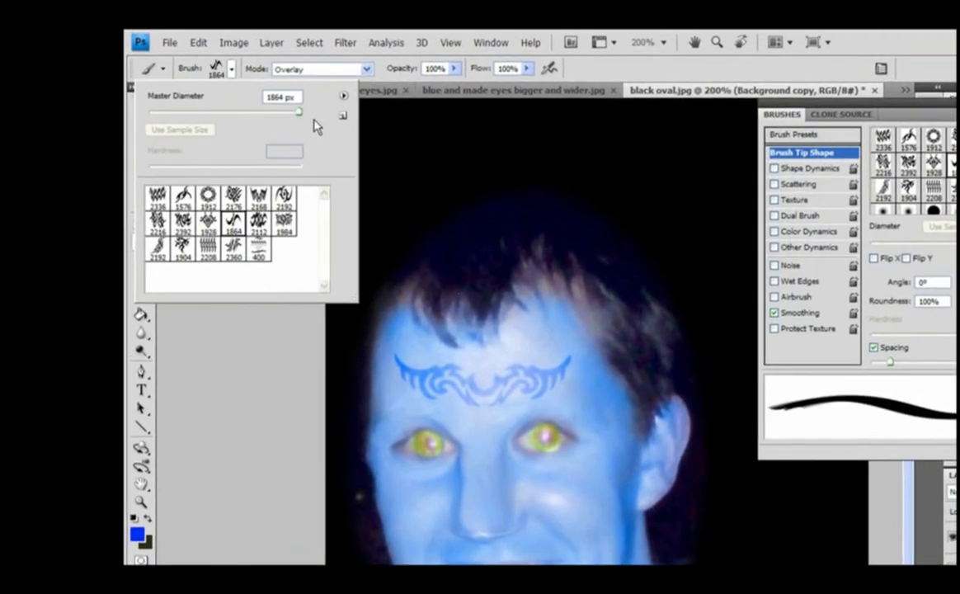
drag(298, 112, 246, 114)
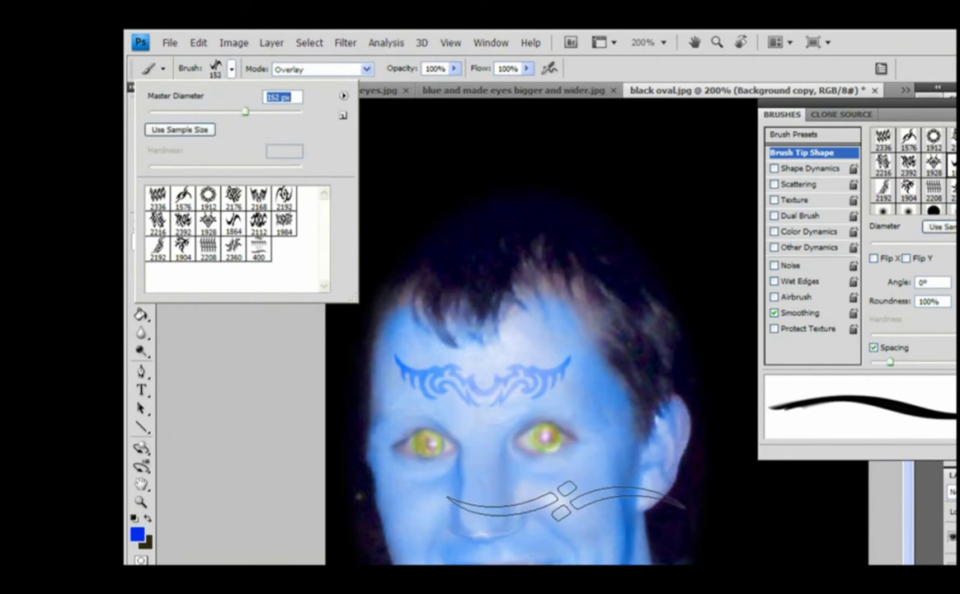
drag(246, 113, 212, 113)
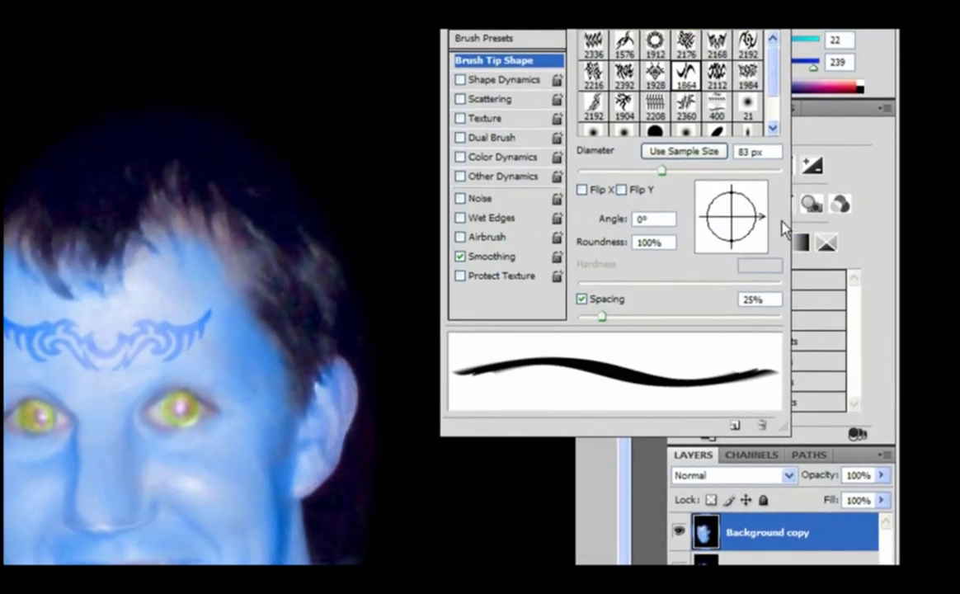
drag(765, 221, 759, 196)
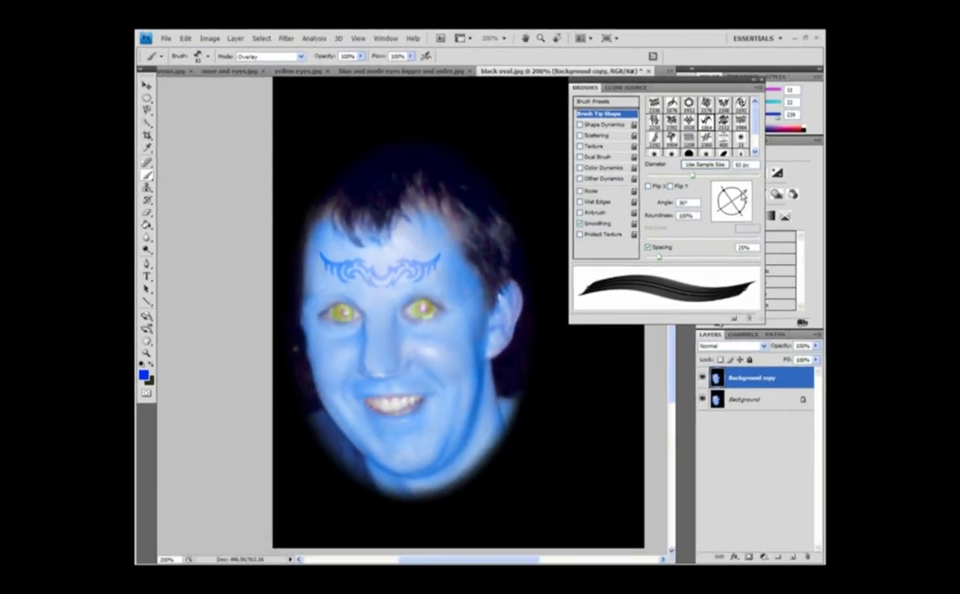
Stamp blue tribal marks on the cheeks and lower the brush opacity to 50%.
click(449, 341)
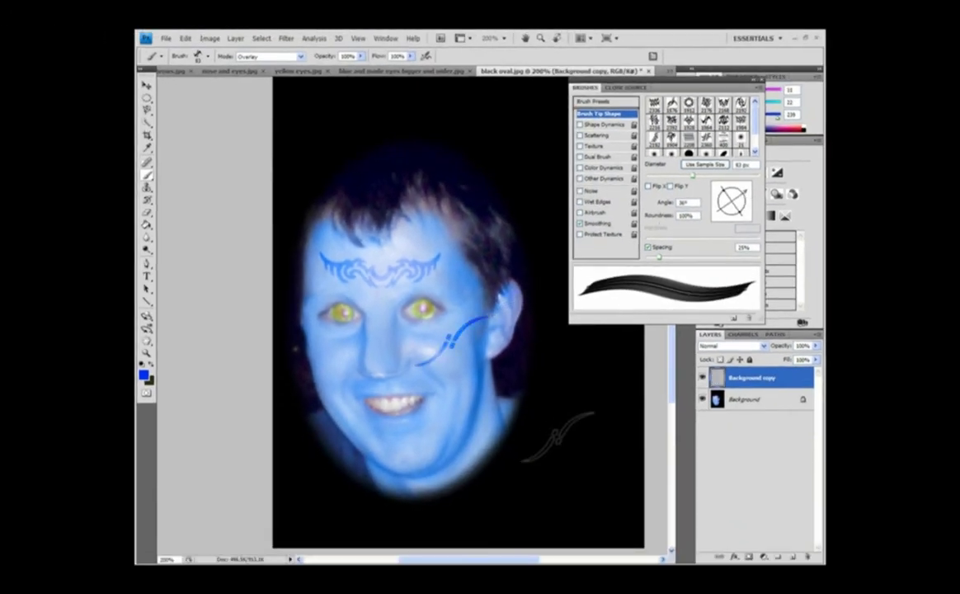
click(208, 56)
key(5)
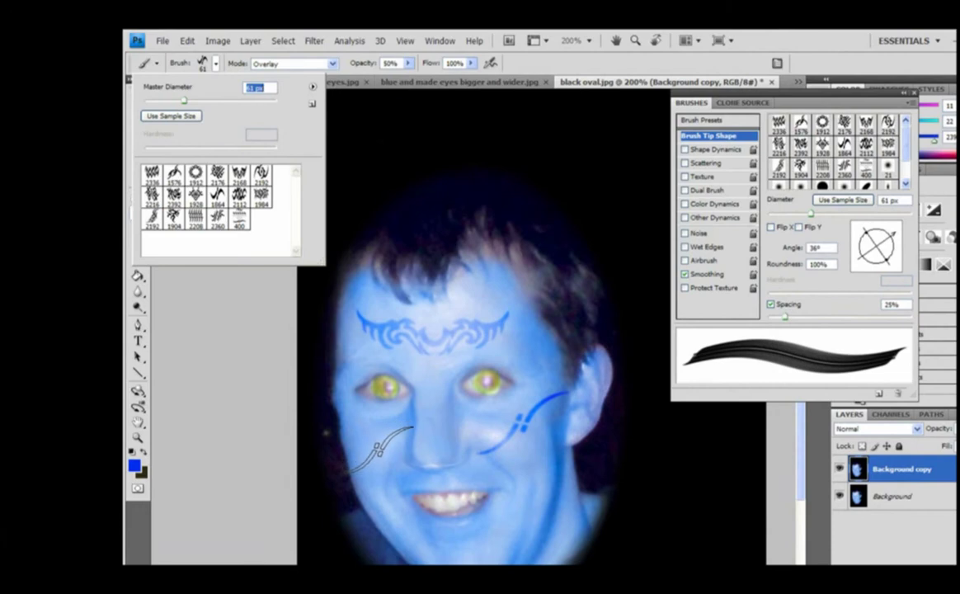
click(376, 443)
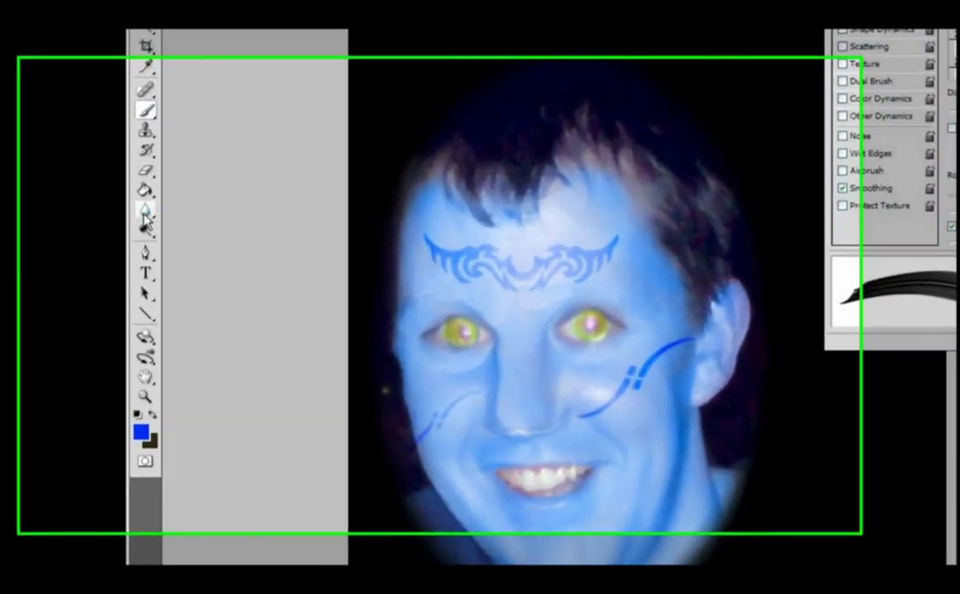
Erase the cheek-mark edges, toggling the Background layer's visibility to check the result.
click(146, 170)
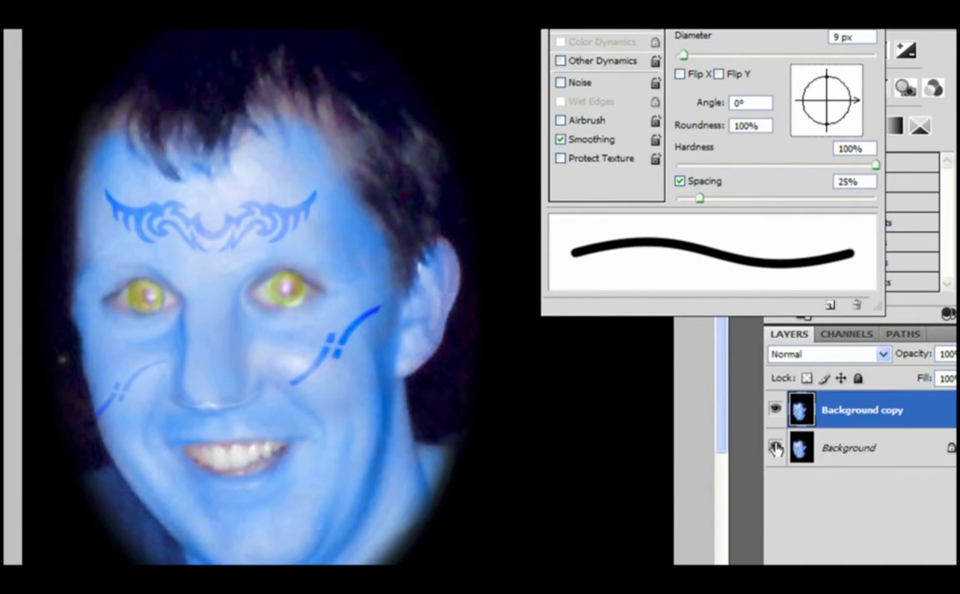
click(776, 447)
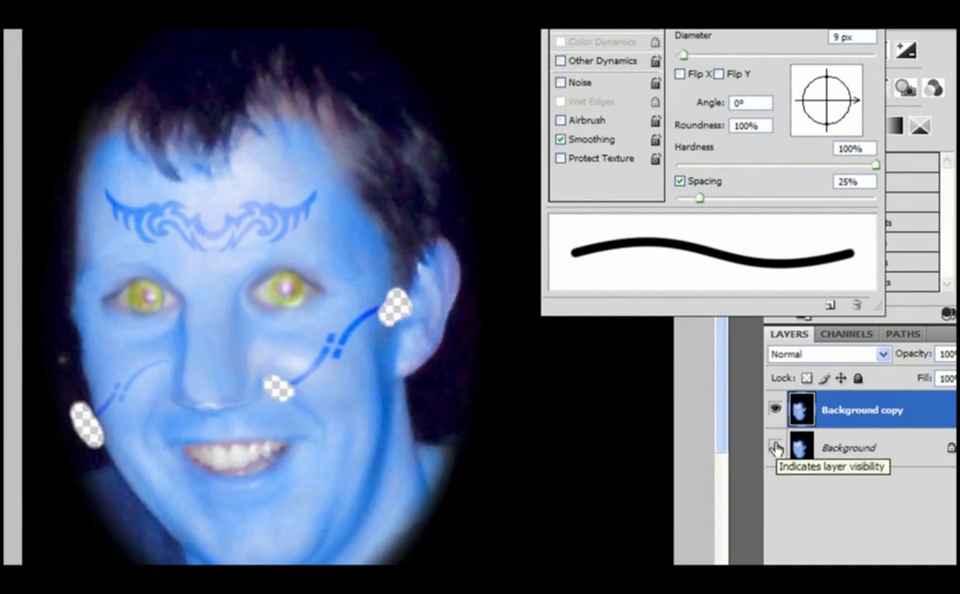
click(776, 447)
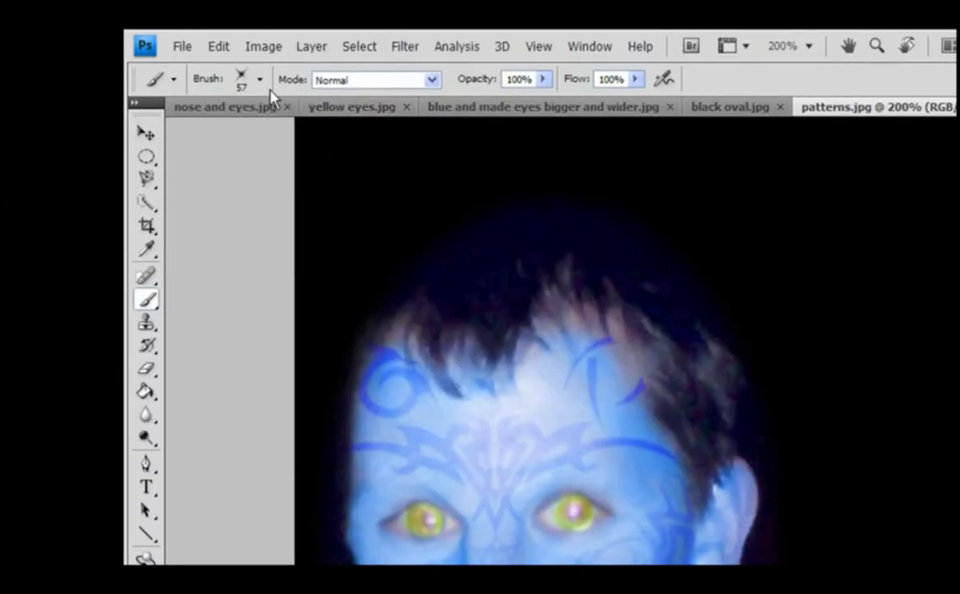
Load the SS-sparkles brush set and pick the 714 px sparkle brush, shrunk to about 70 px.
click(260, 80)
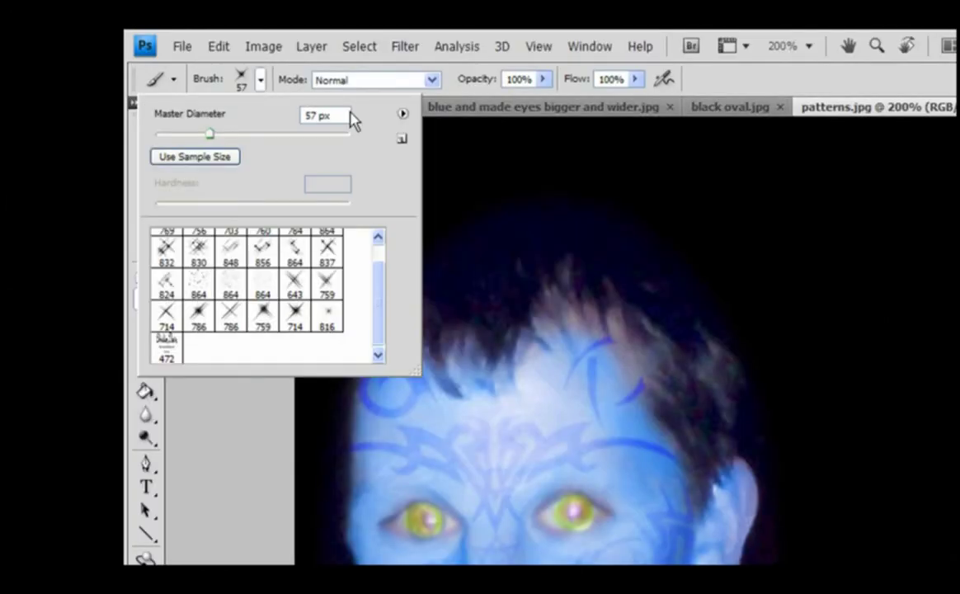
click(403, 113)
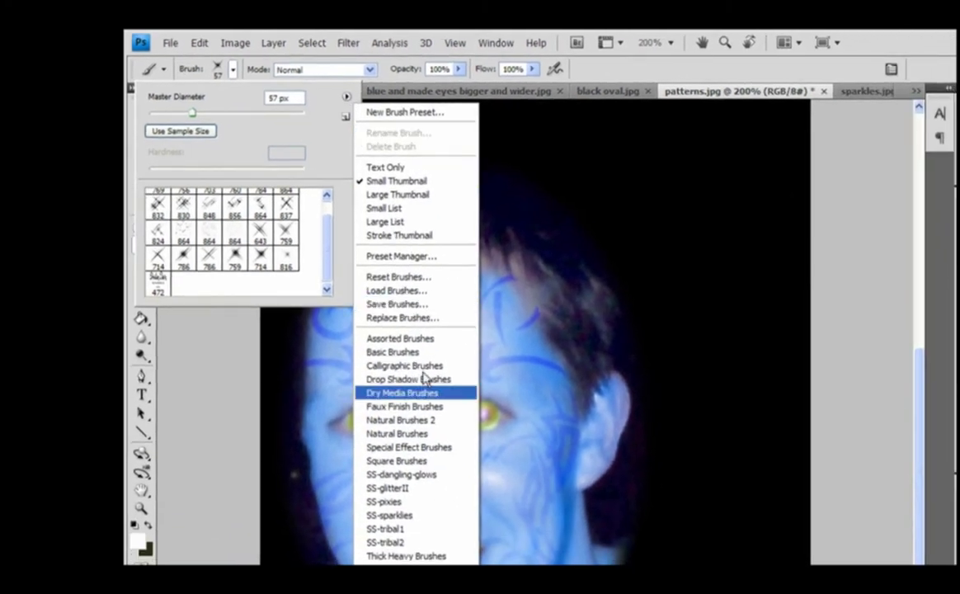
click(435, 515)
click(546, 338)
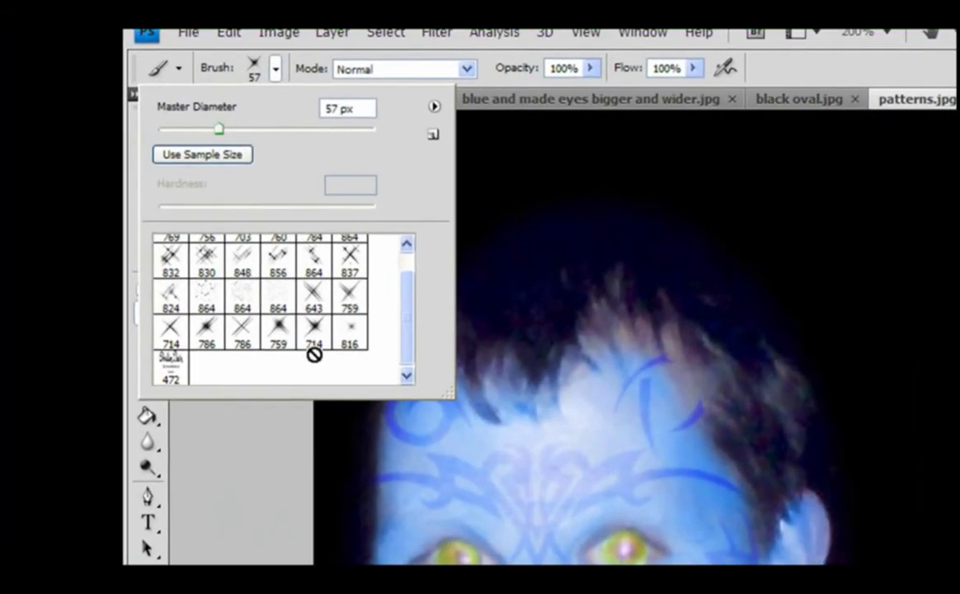
click(260, 265)
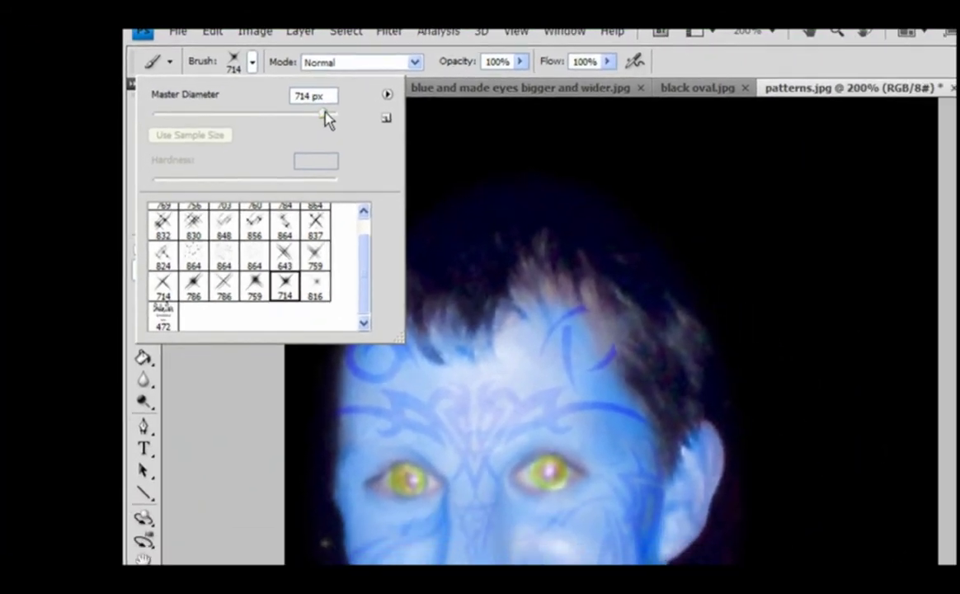
drag(338, 129, 169, 118)
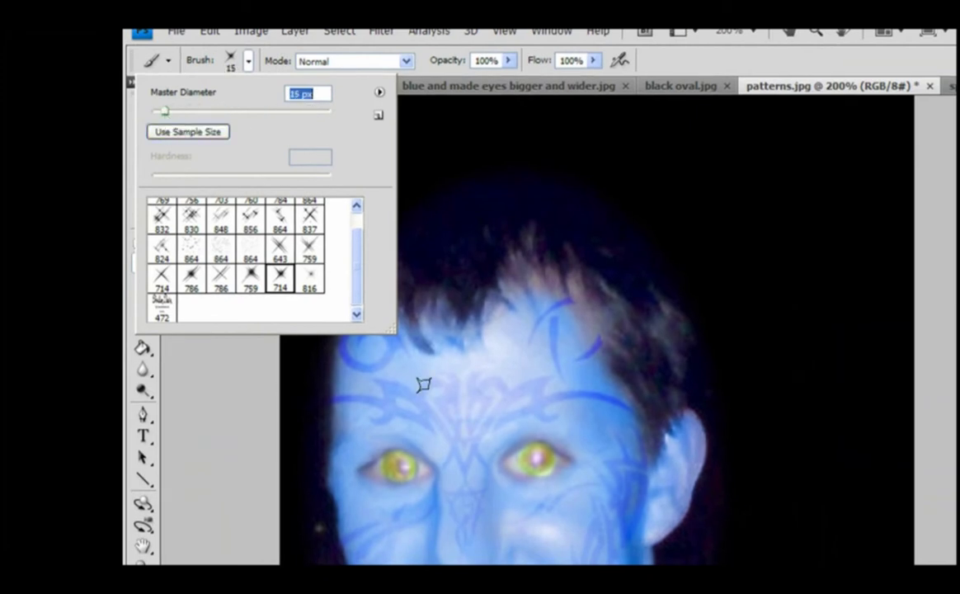
key(Return)
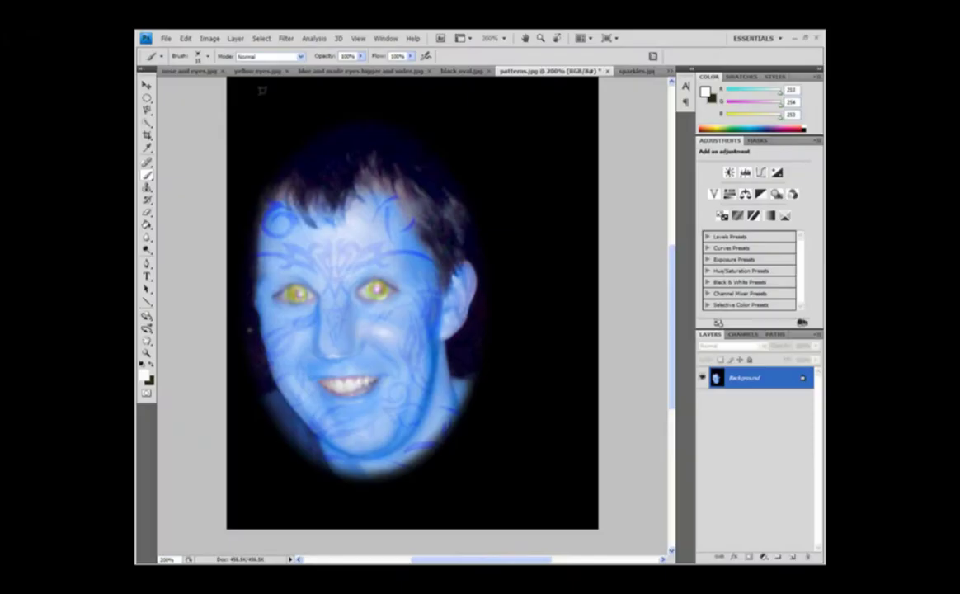
Create a new layer named Sparkle.
click(295, 31)
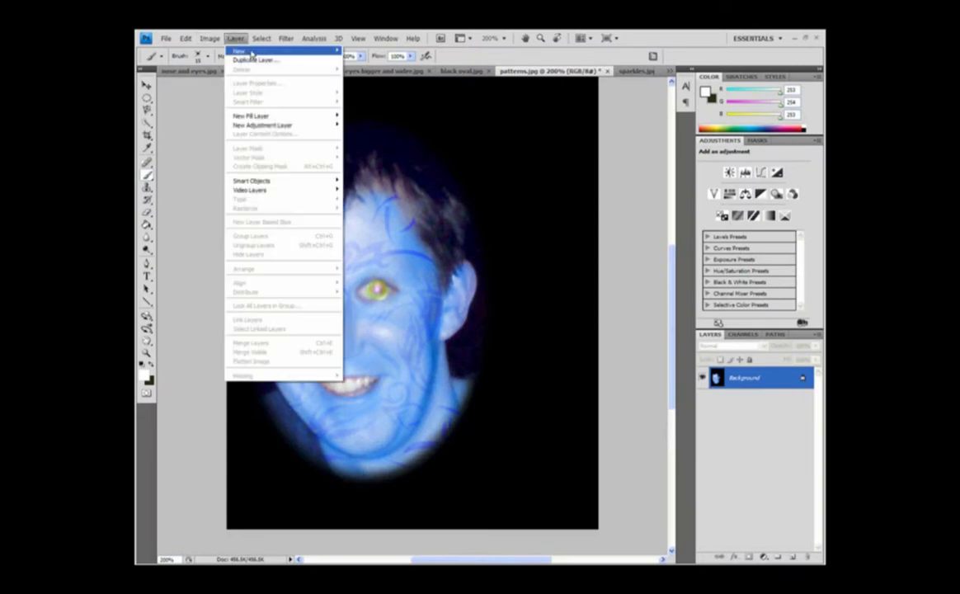
mouse_move(251, 52)
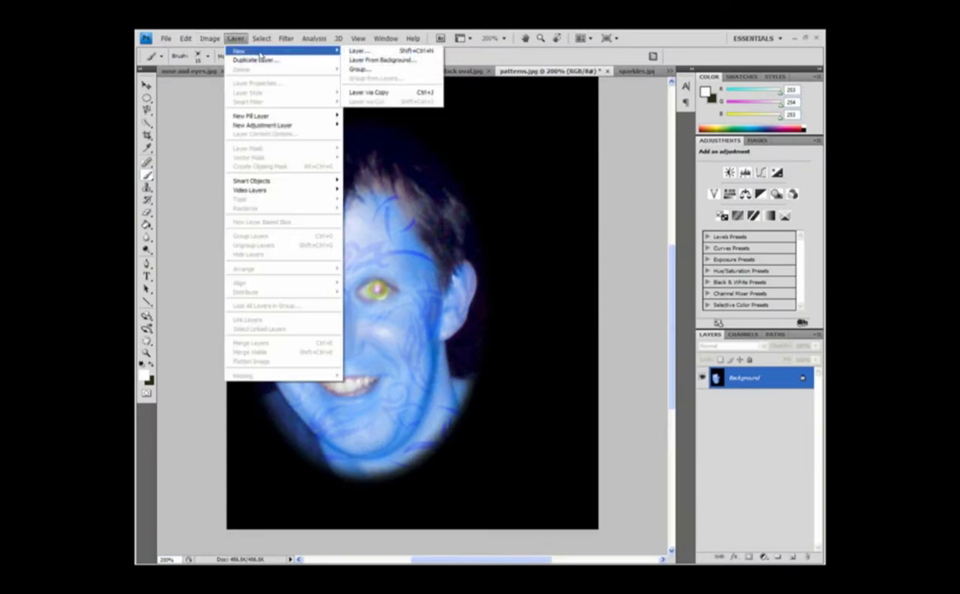
click(364, 51)
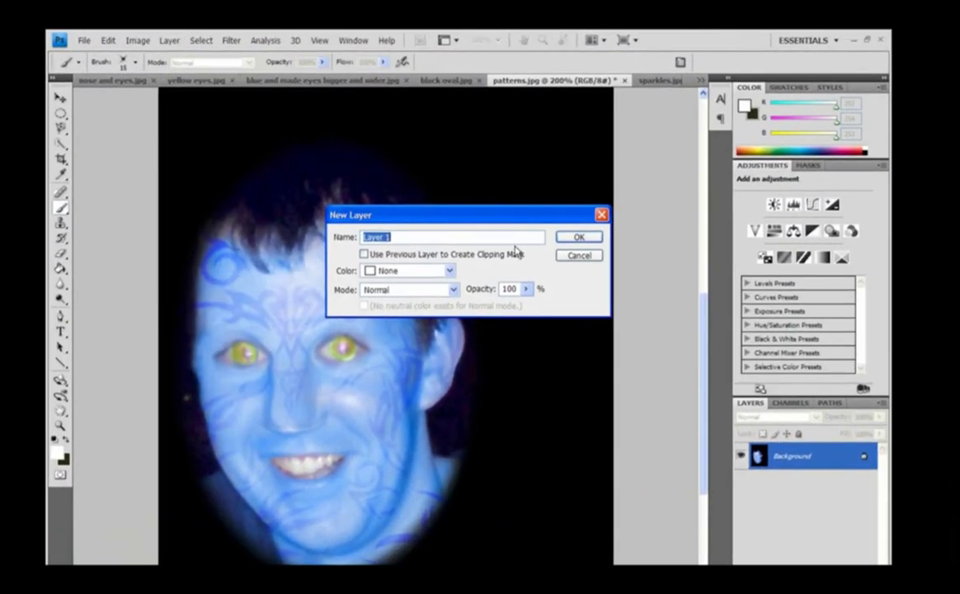
text(Sparkle)
click(586, 238)
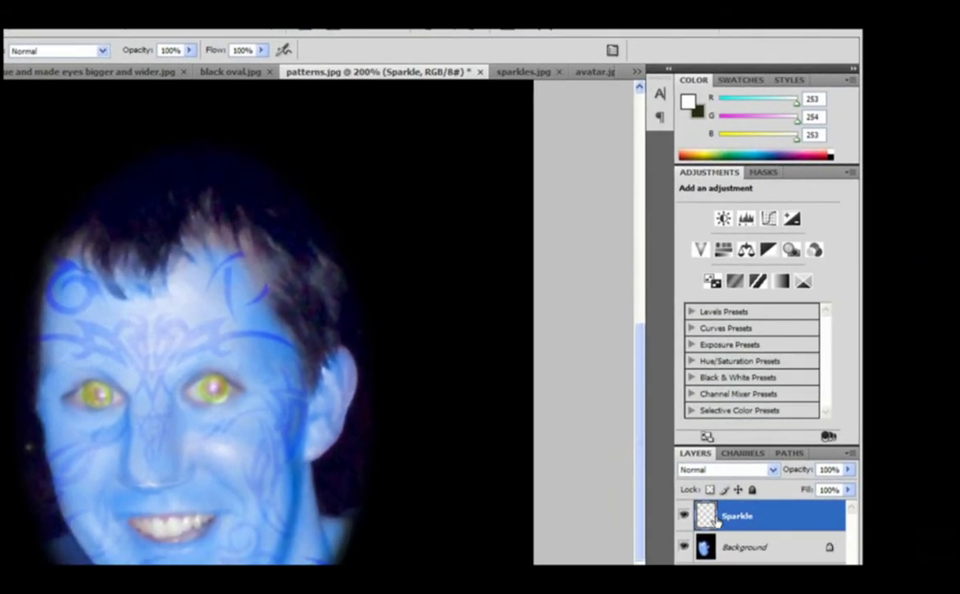
Give the Sparkle layer a saturated cyan Outer Glow.
double_click(717, 518)
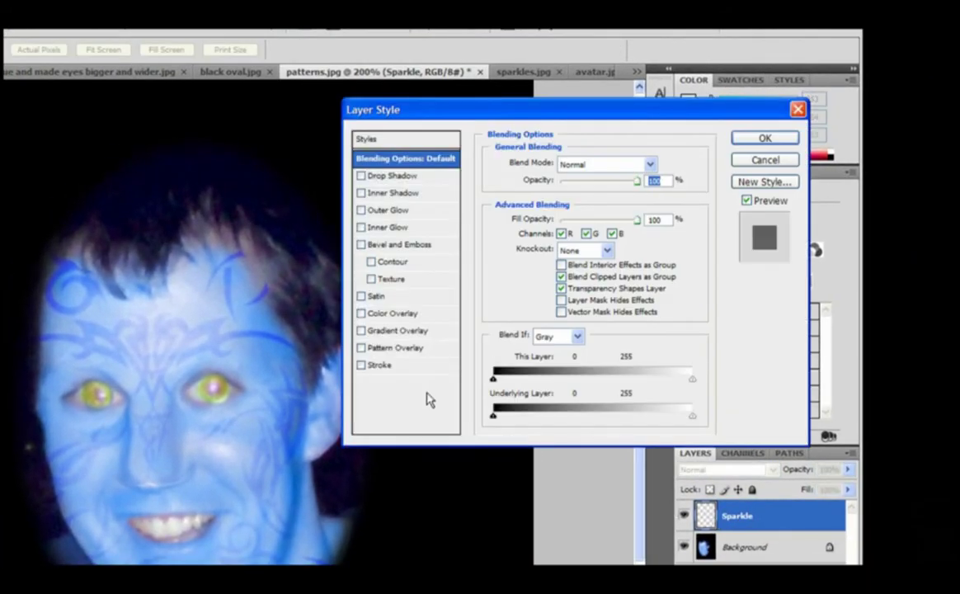
click(388, 210)
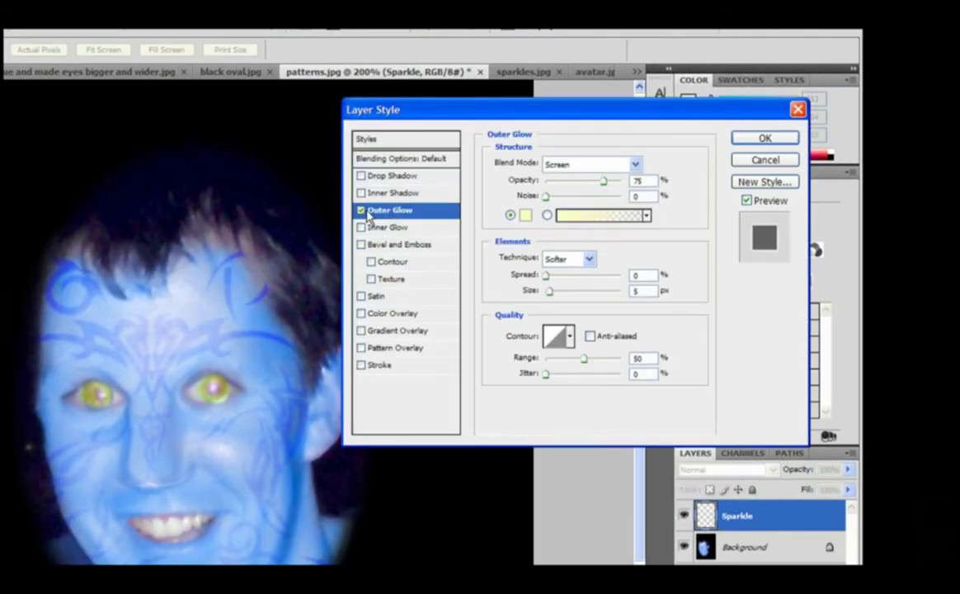
click(526, 216)
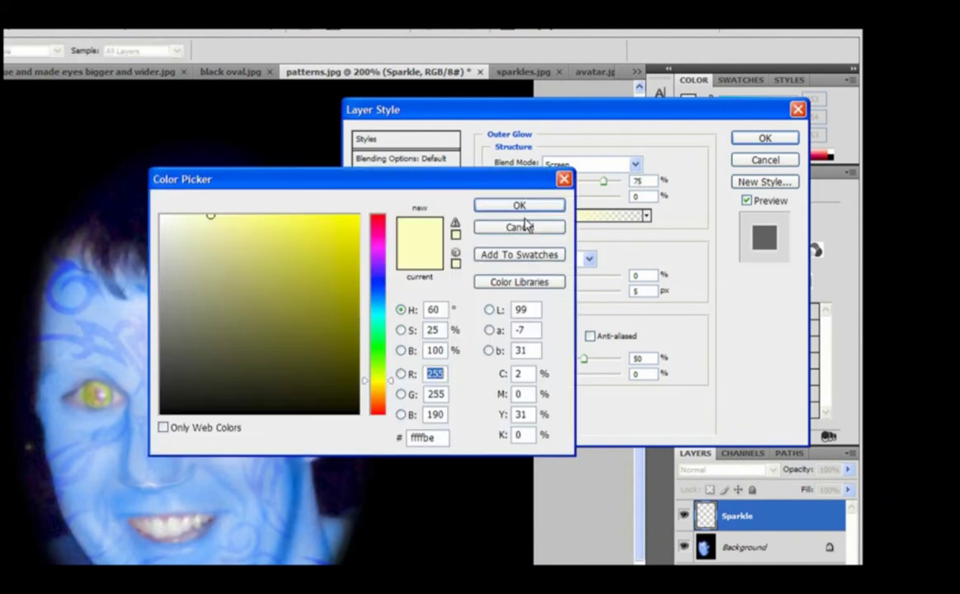
click(382, 306)
click(346, 242)
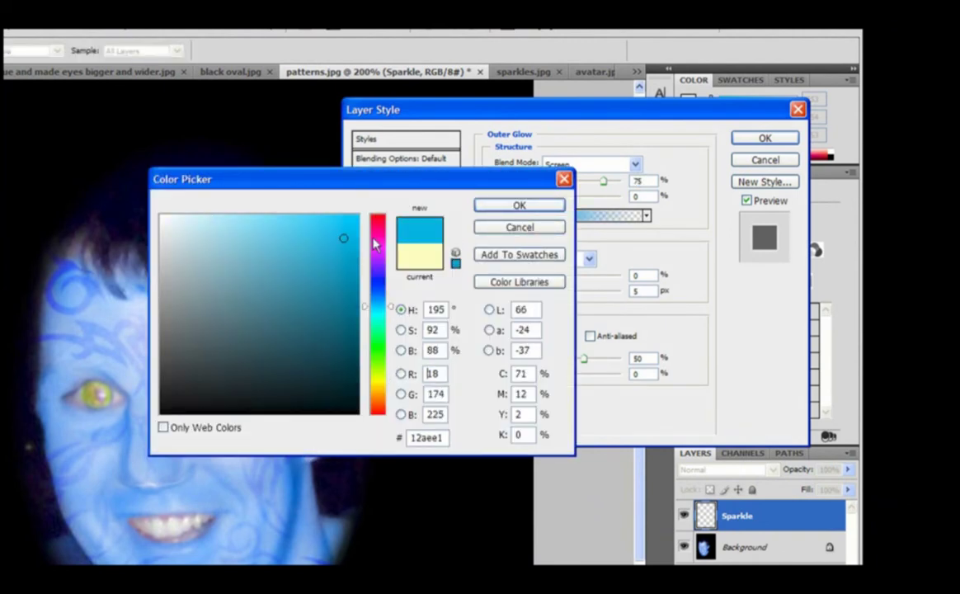
click(500, 206)
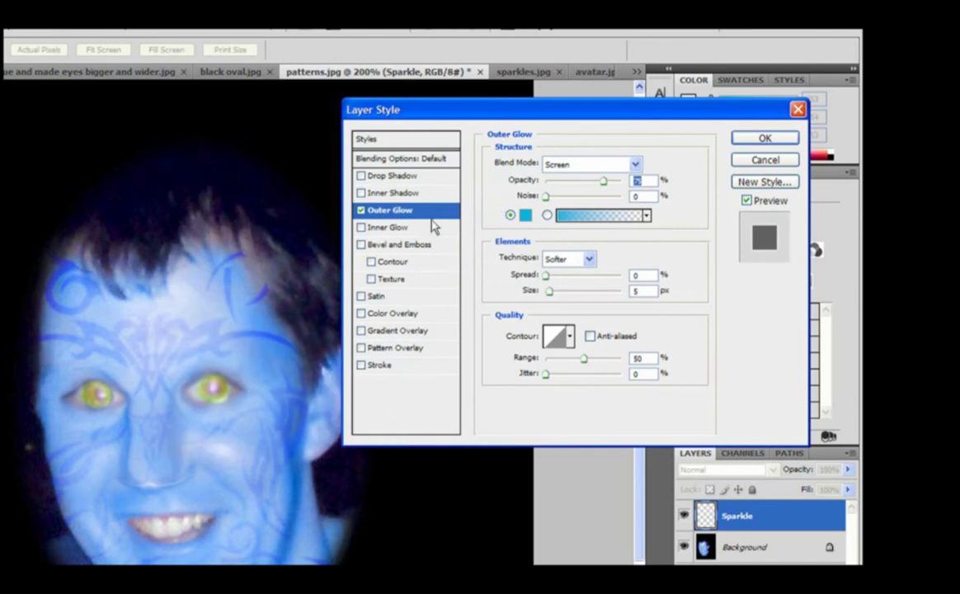
Add a near-white Inner Glow to Sparkle and apply the layer styles.
click(361, 227)
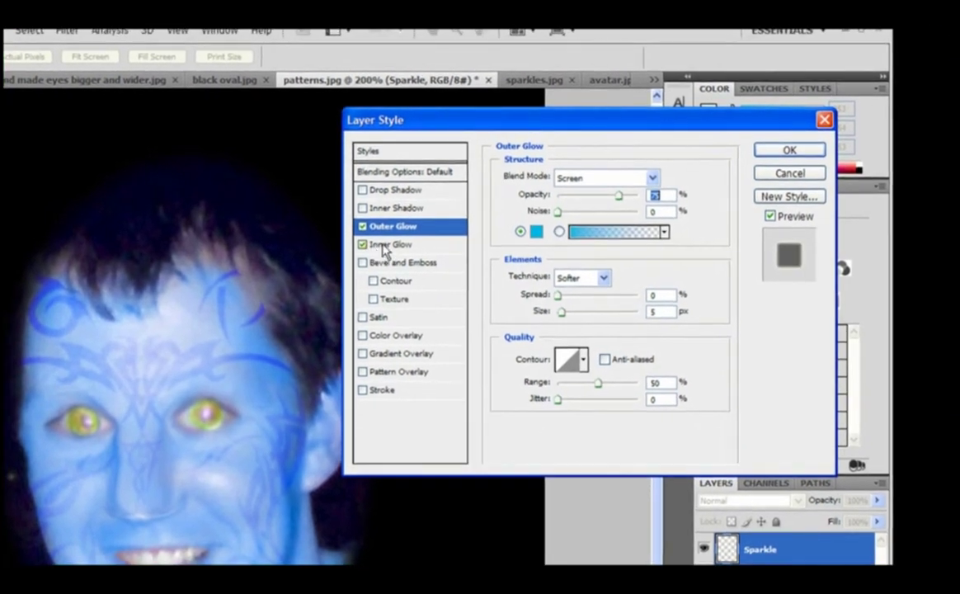
click(384, 245)
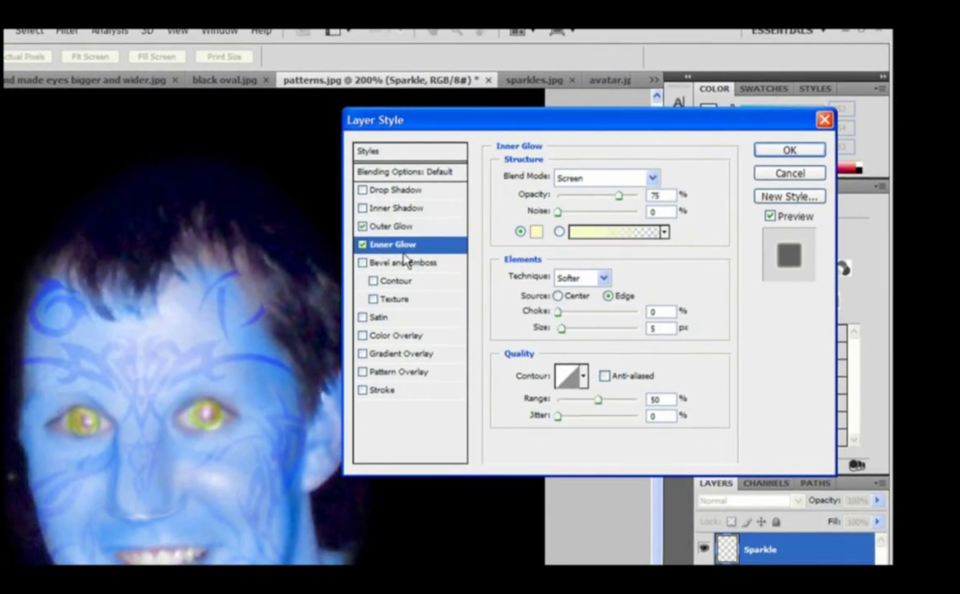
click(536, 231)
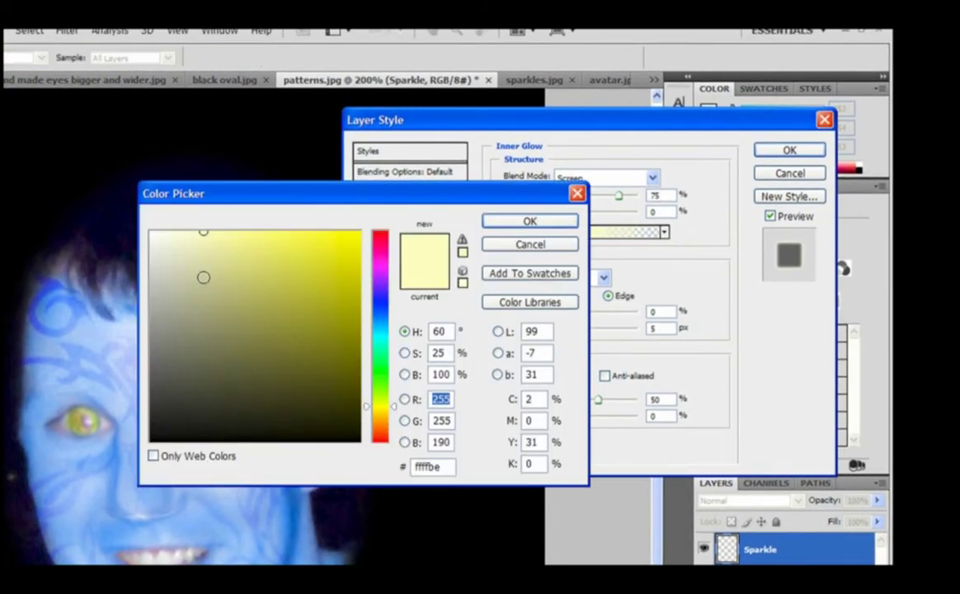
click(151, 232)
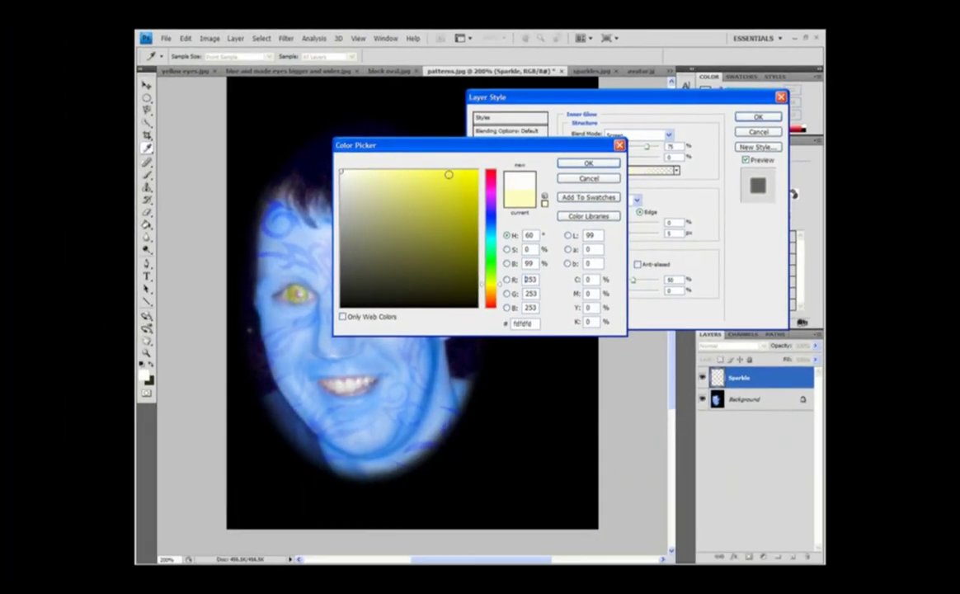
click(567, 162)
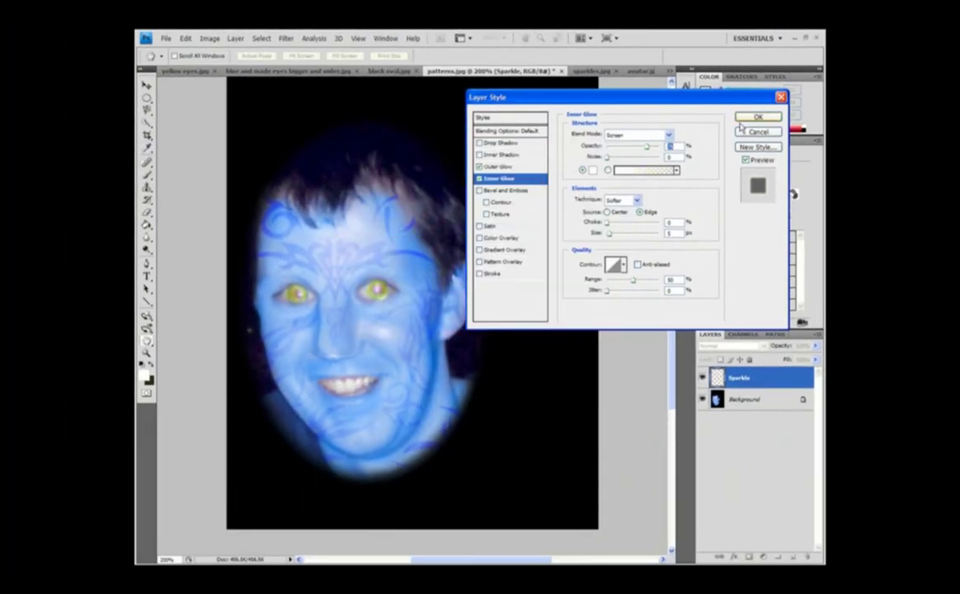
click(742, 119)
Paint with a smaller near-white sparkle brush, then bring up the sparkles.jpg document.
click(144, 375)
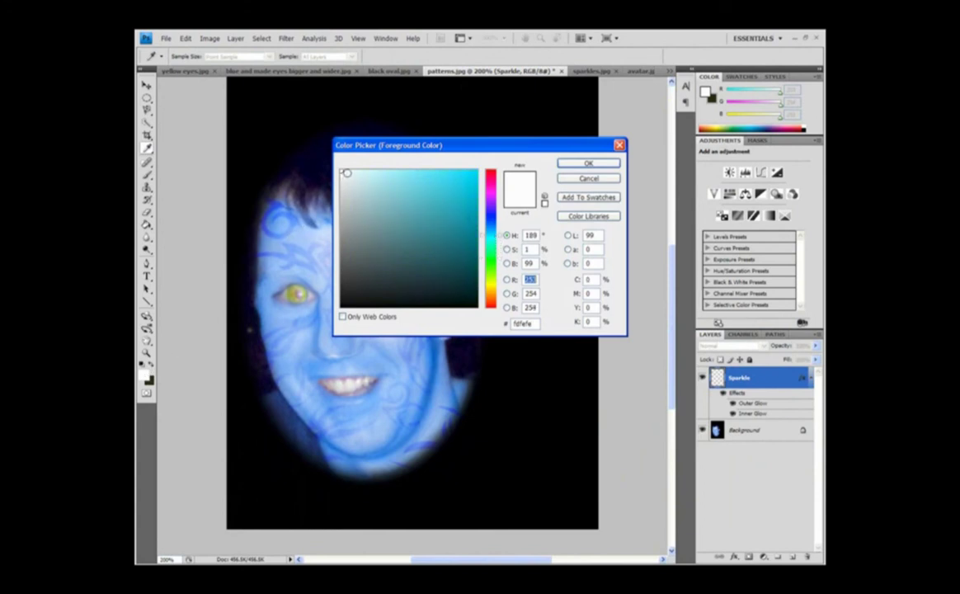
click(589, 163)
key(b)
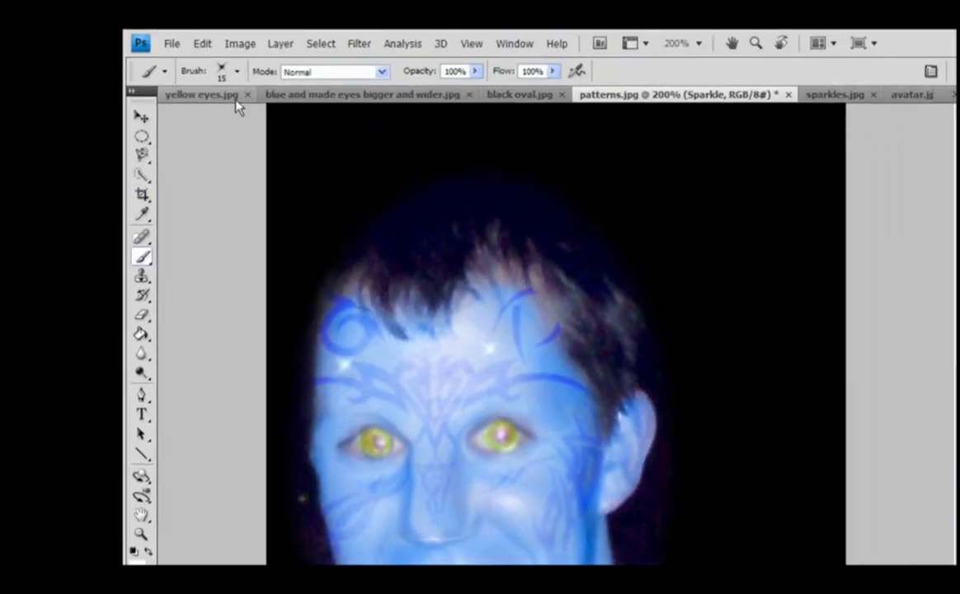
click(237, 71)
drag(160, 118, 154, 117)
click(340, 487)
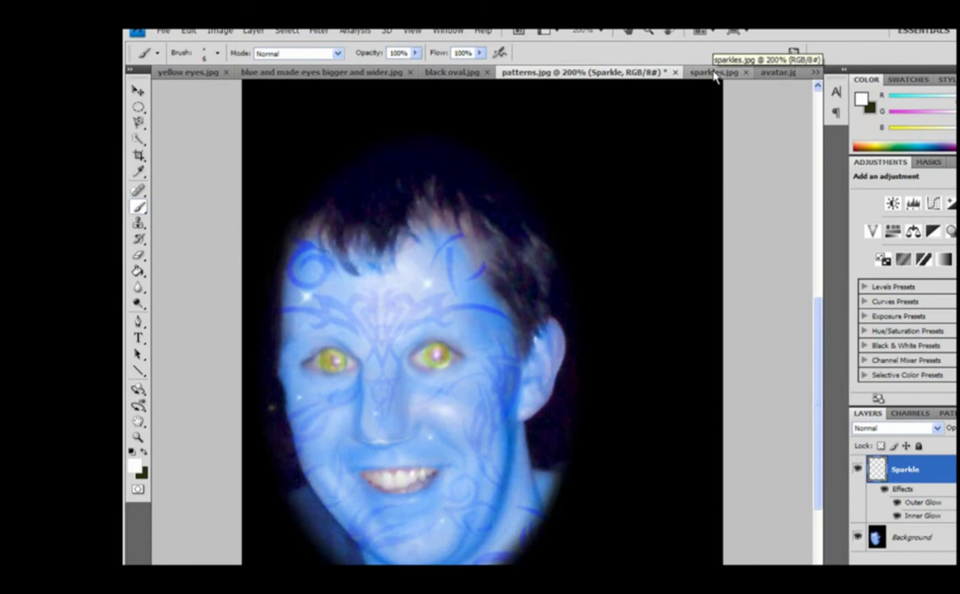
click(714, 73)
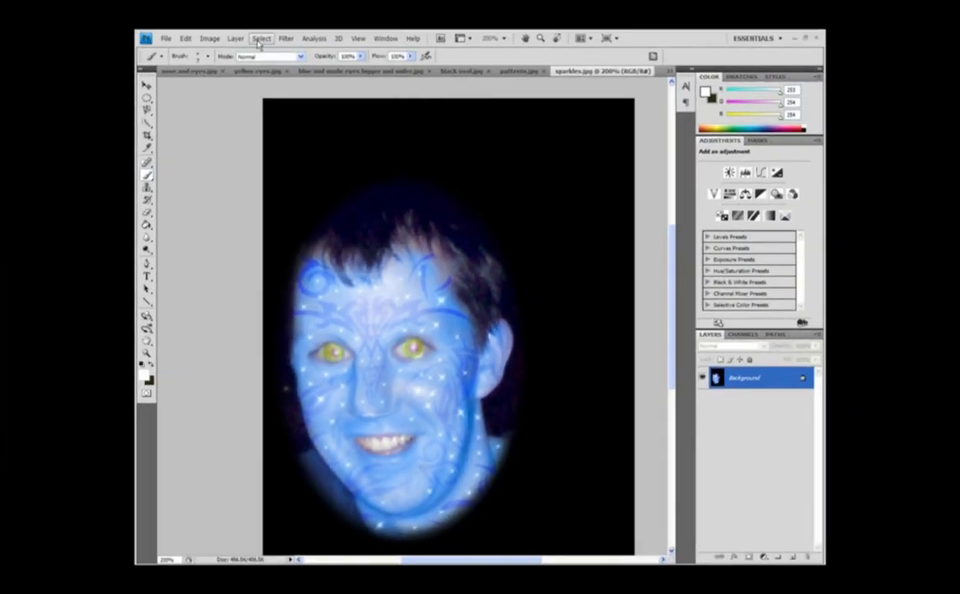
Open the Liquify filter and zoom its preview to 200%.
click(260, 39)
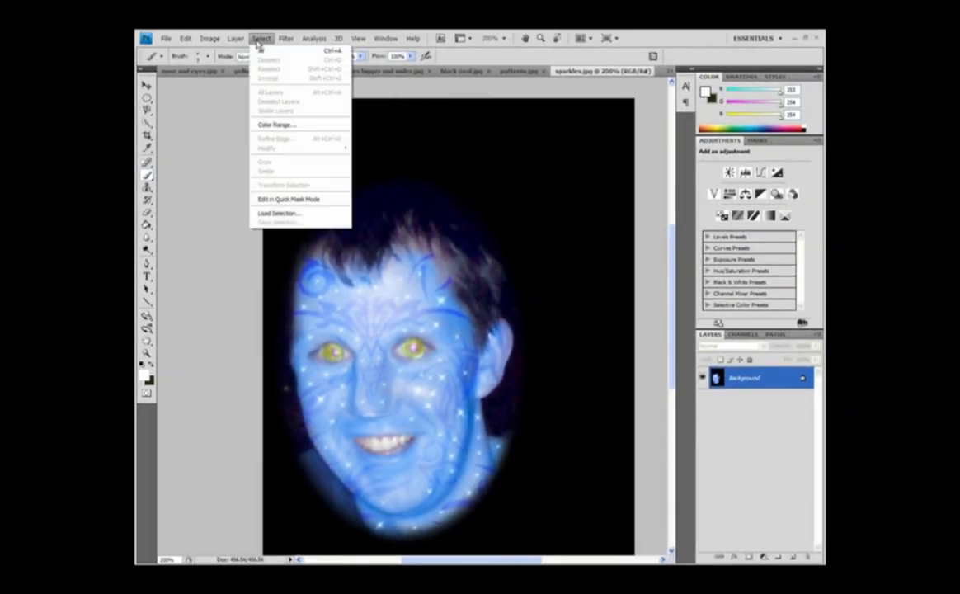
mouse_move(286, 38)
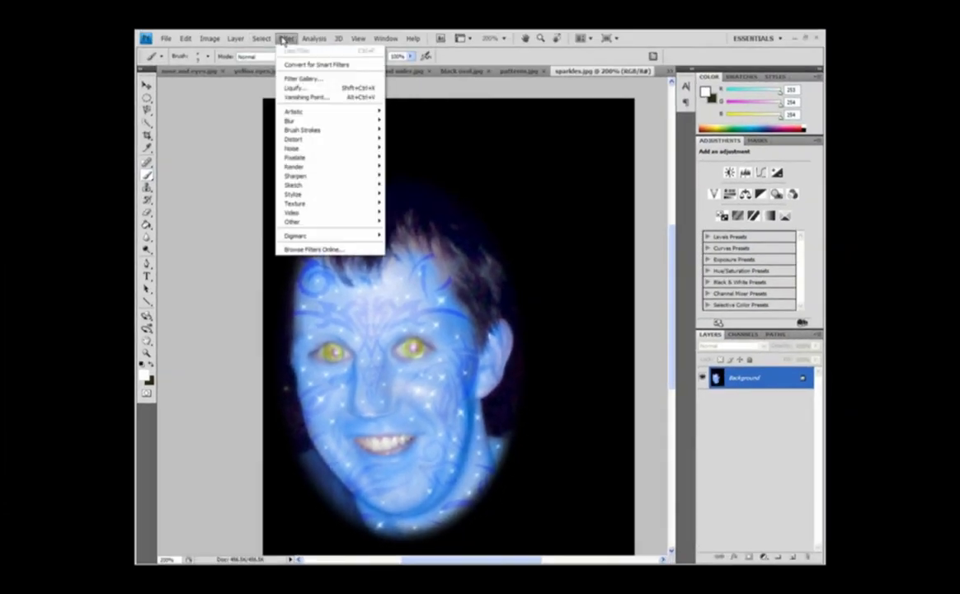
click(299, 87)
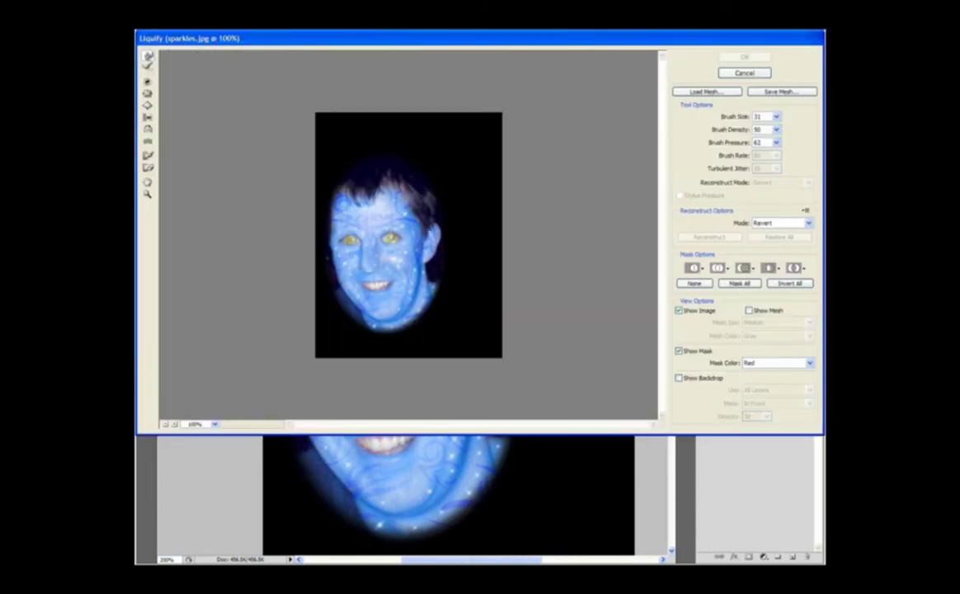
click(148, 196)
click(429, 244)
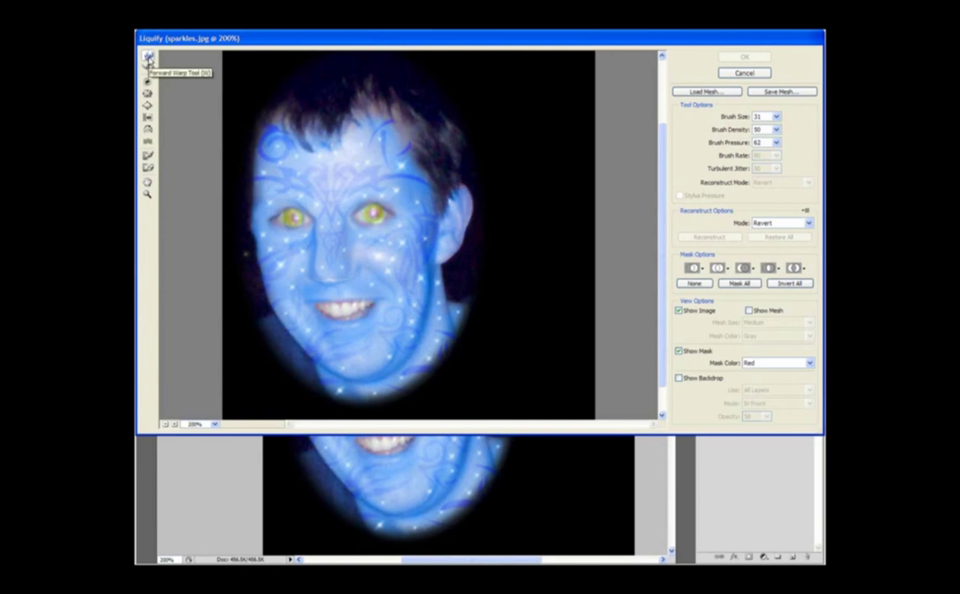
Pull the right ear into a pointed elf tip with Forward Warp and apply.
click(147, 58)
mouse_move(475, 198)
mouse_down()
mouse_move(464, 198)
mouse_move(490, 179)
mouse_up()
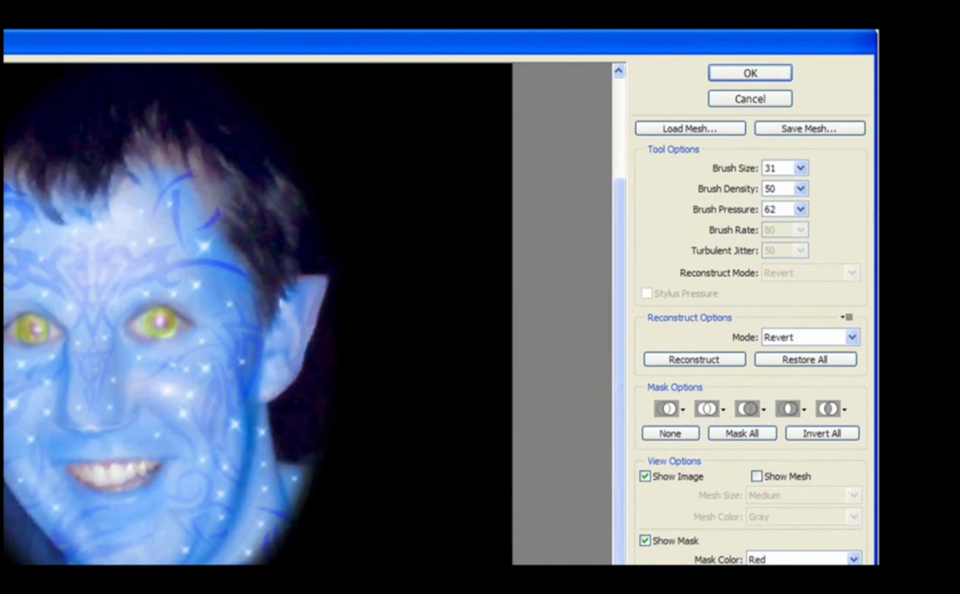
key(ctrl+z)
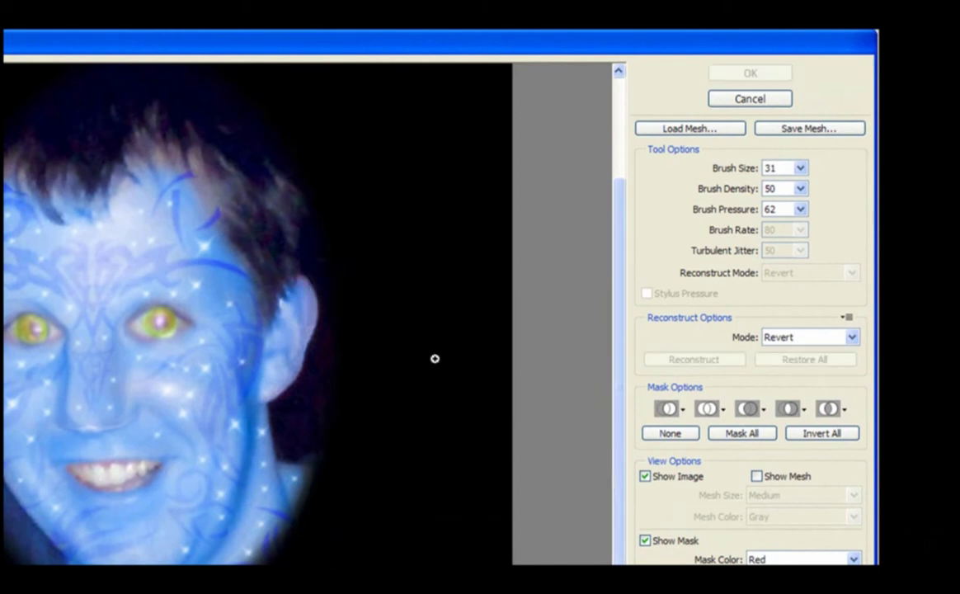
drag(316, 260, 324, 249)
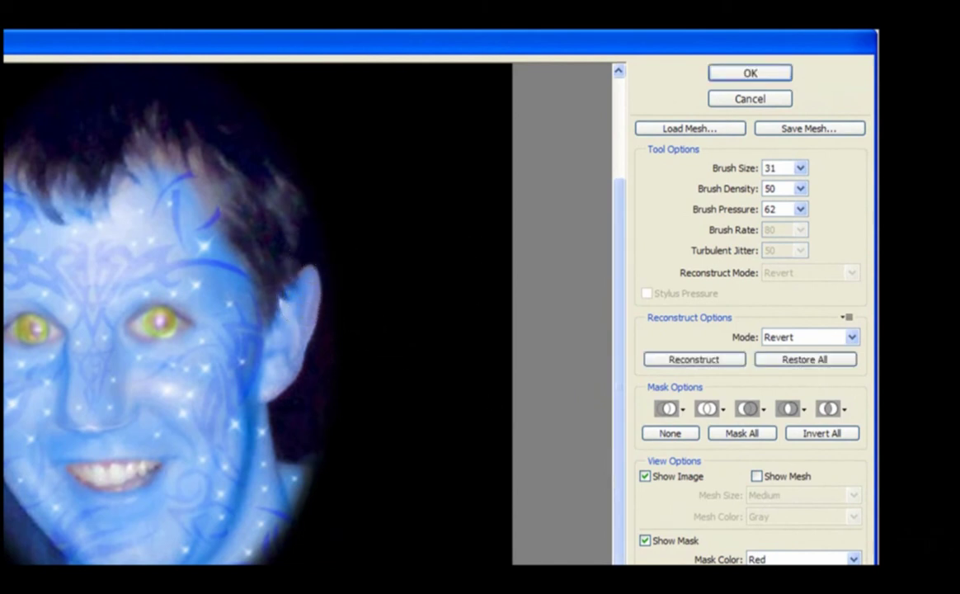
click(749, 72)
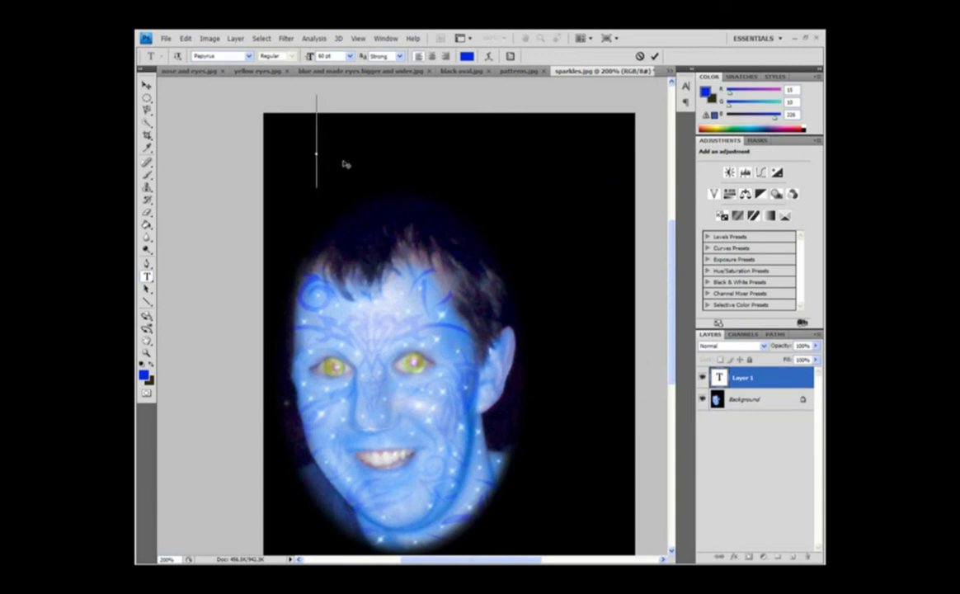
Type the title AVATAR and move it onto the top of the image.
text(AVA)
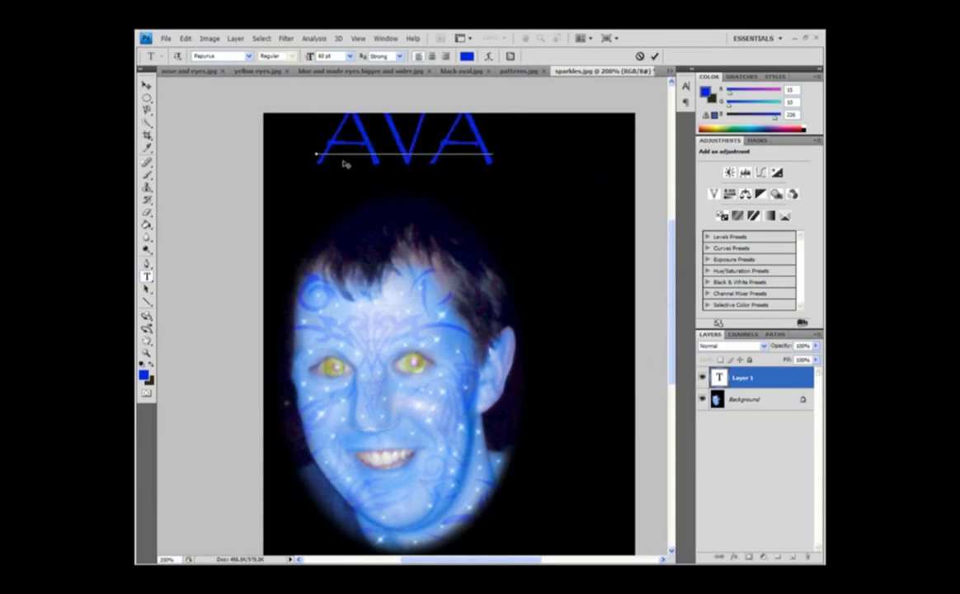
text(TAR)
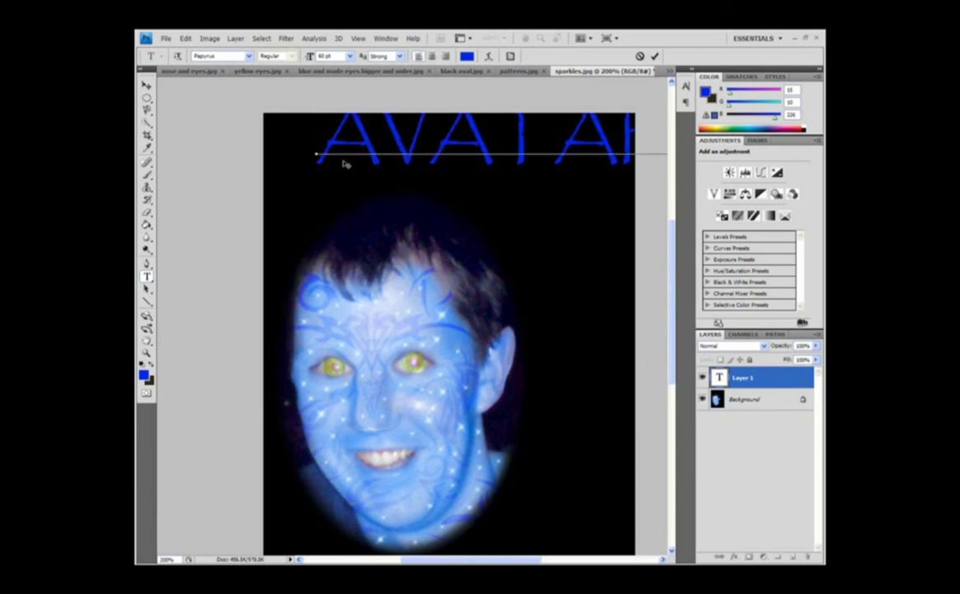
key(ctrl+Return)
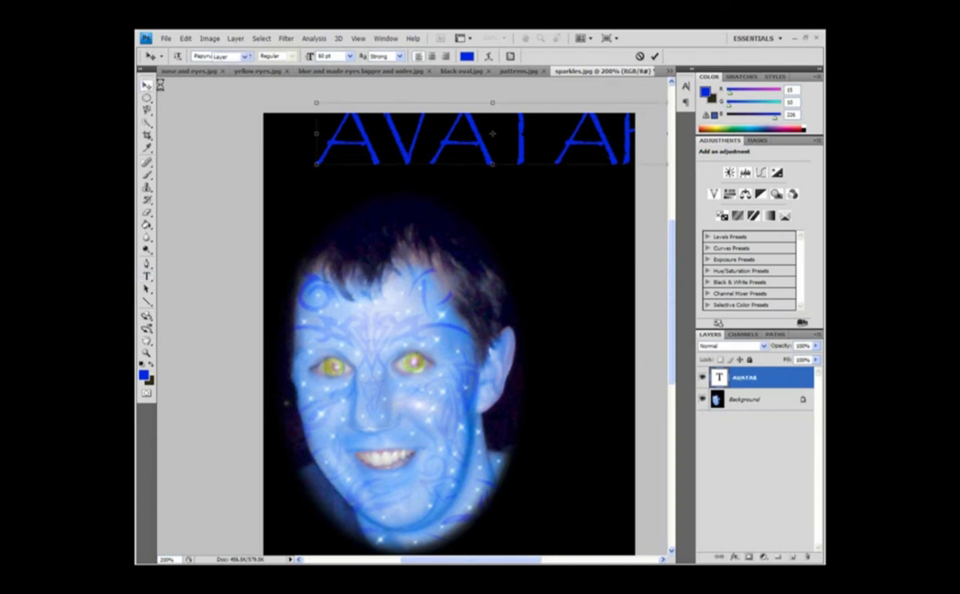
key(v)
drag(398, 142, 387, 194)
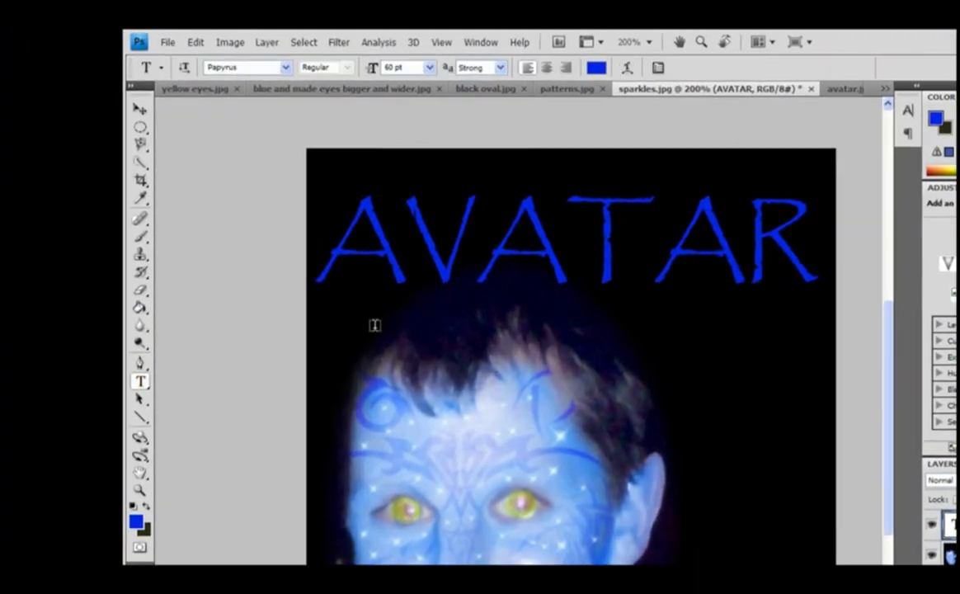
Change the AVATAR text colour to light blue.
click(596, 67)
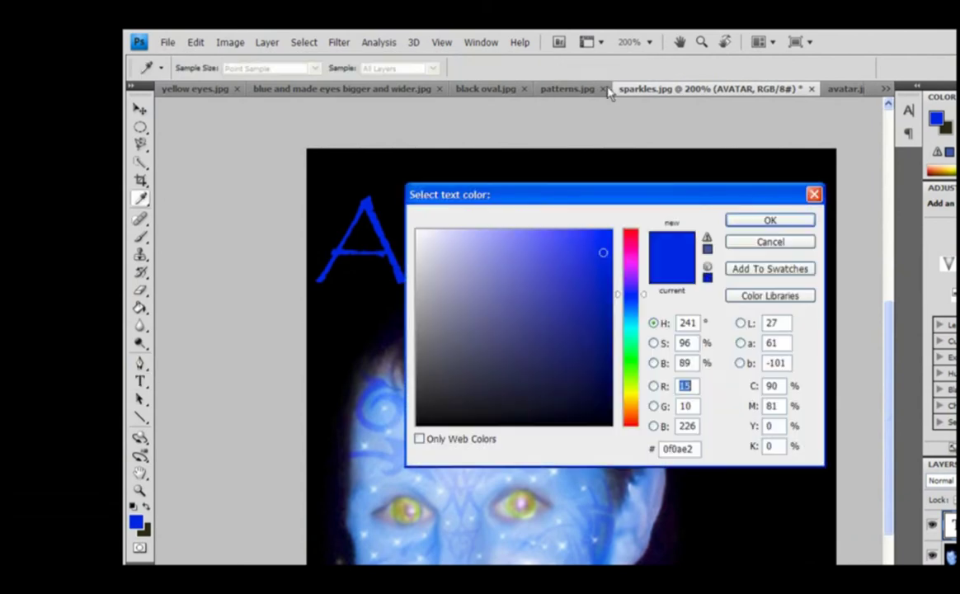
click(629, 314)
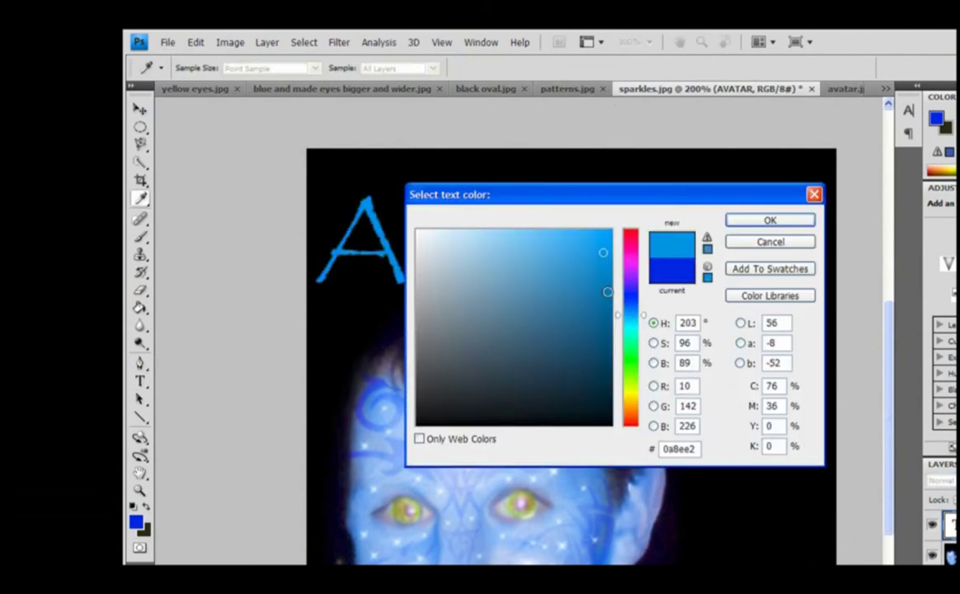
click(790, 222)
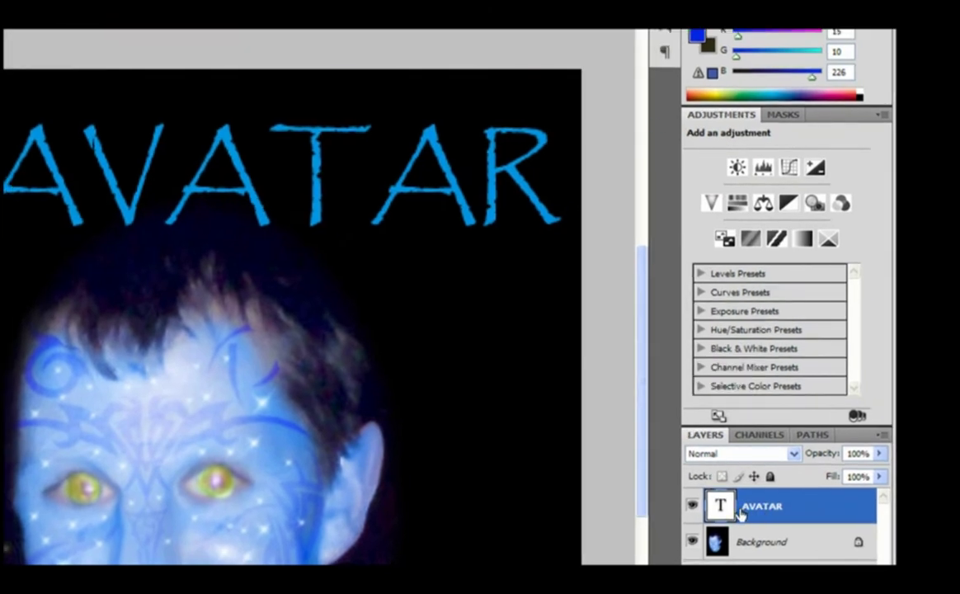
double_click(740, 513)
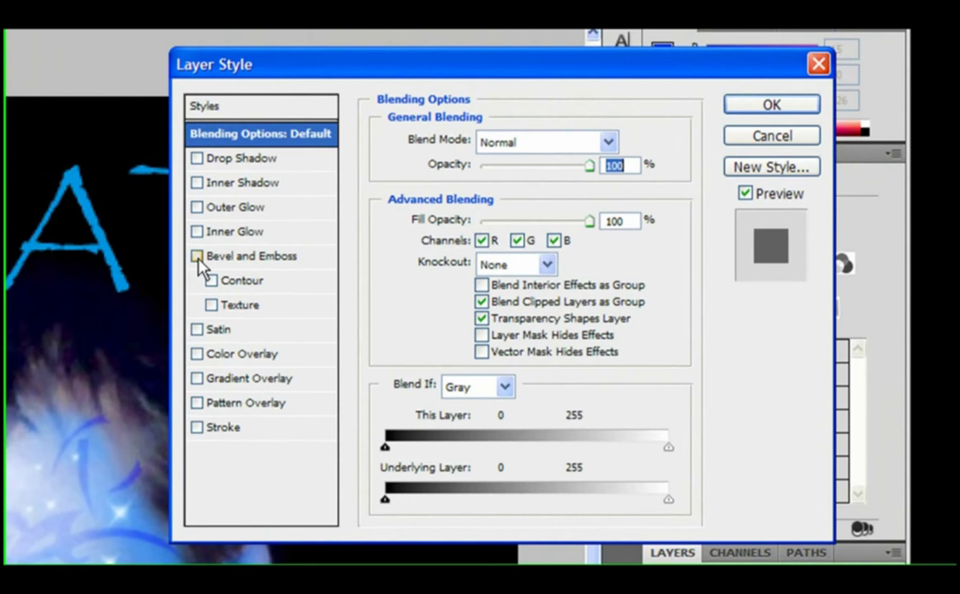
Enable Bevel and Emboss with Texture and Outer Glow on the AVATAR layer.
click(197, 258)
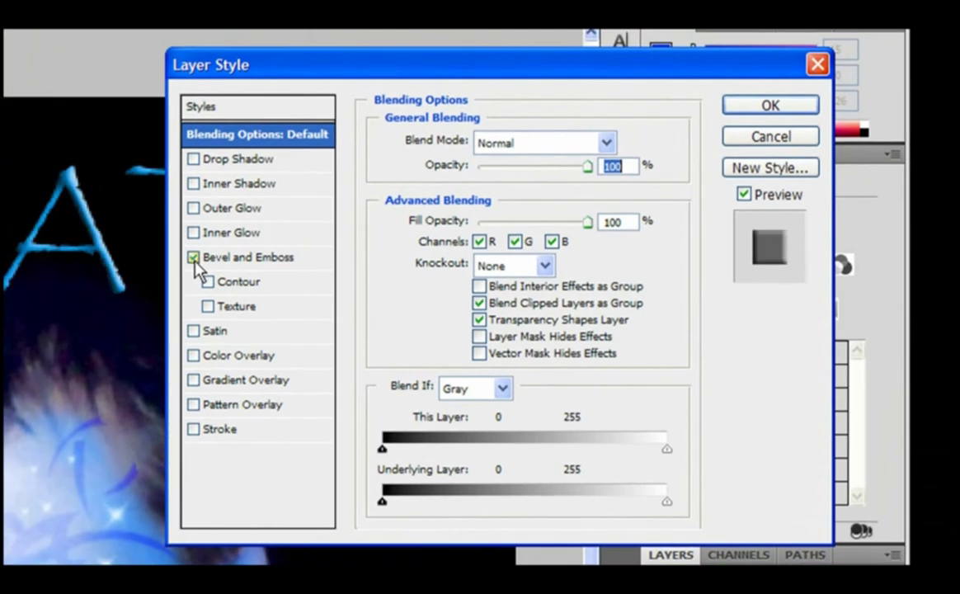
click(209, 307)
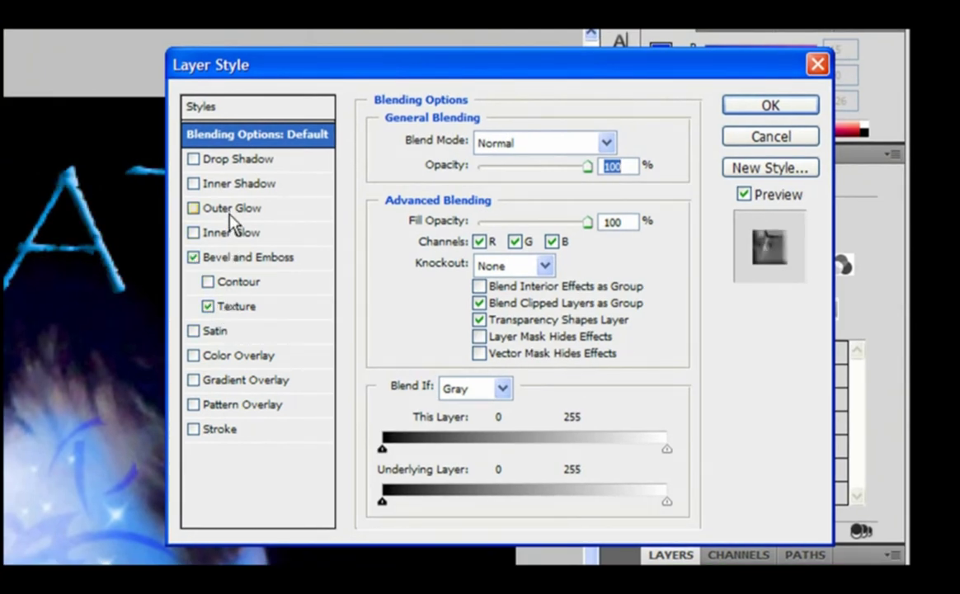
click(193, 209)
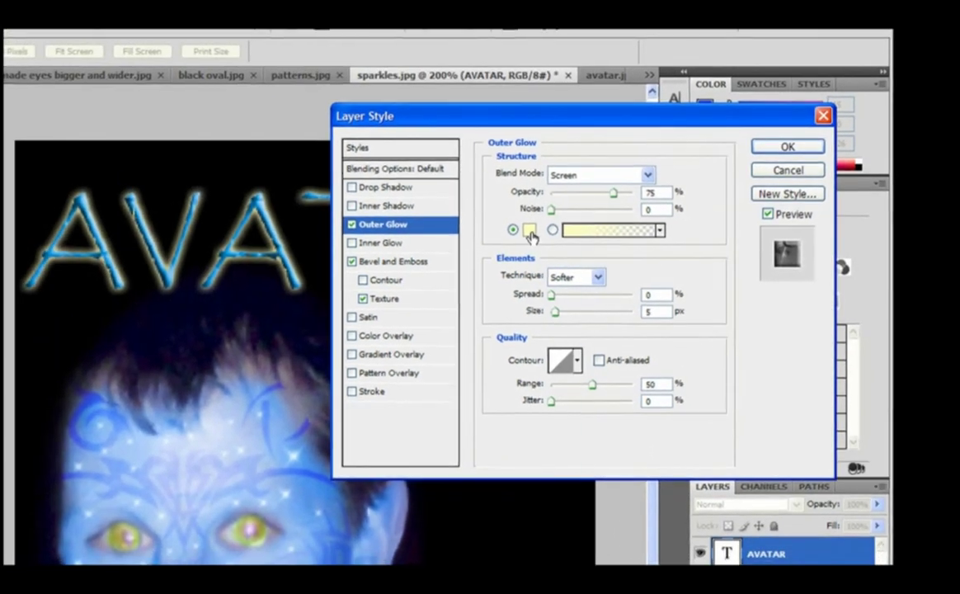
Change the Outer Glow colour from yellow to a strong blue and apply the effects.
click(428, 216)
click(371, 321)
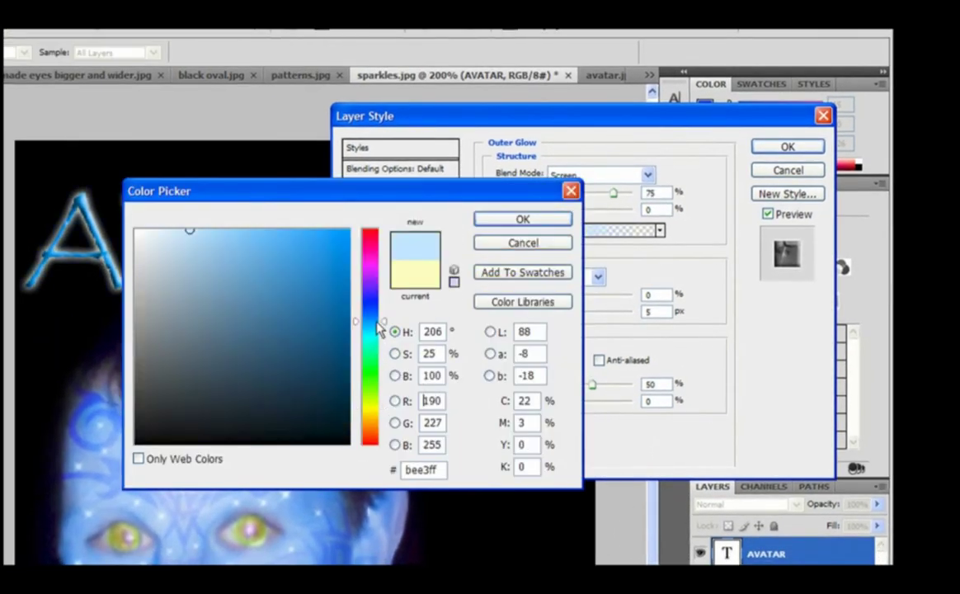
click(321, 253)
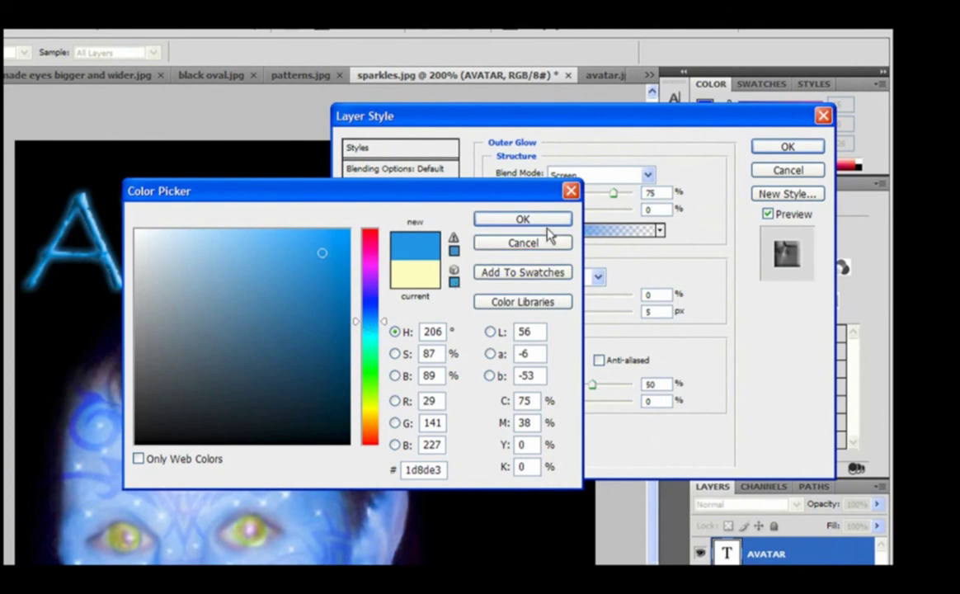
click(500, 218)
click(787, 149)
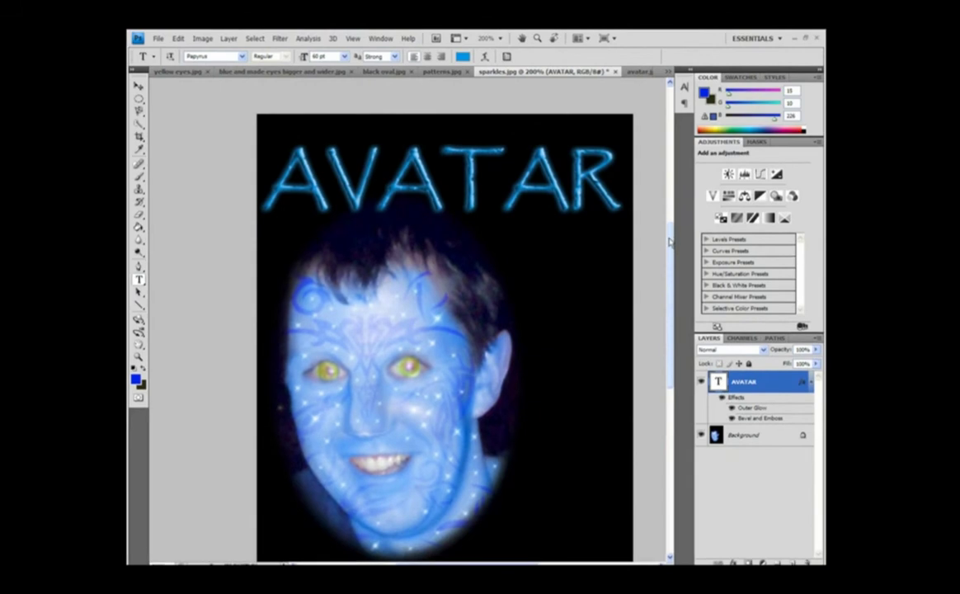
scroll(658, 307, down, 2)
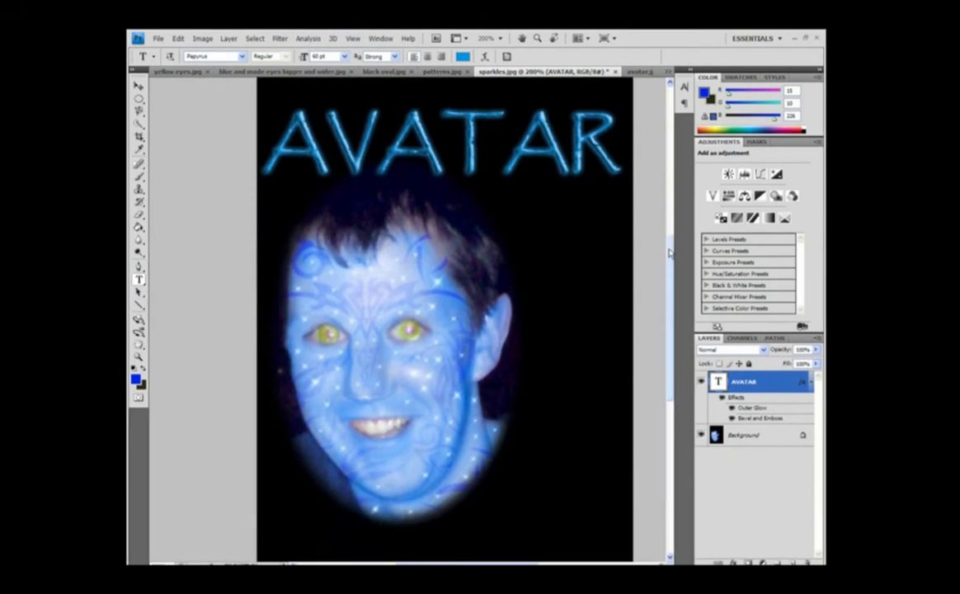